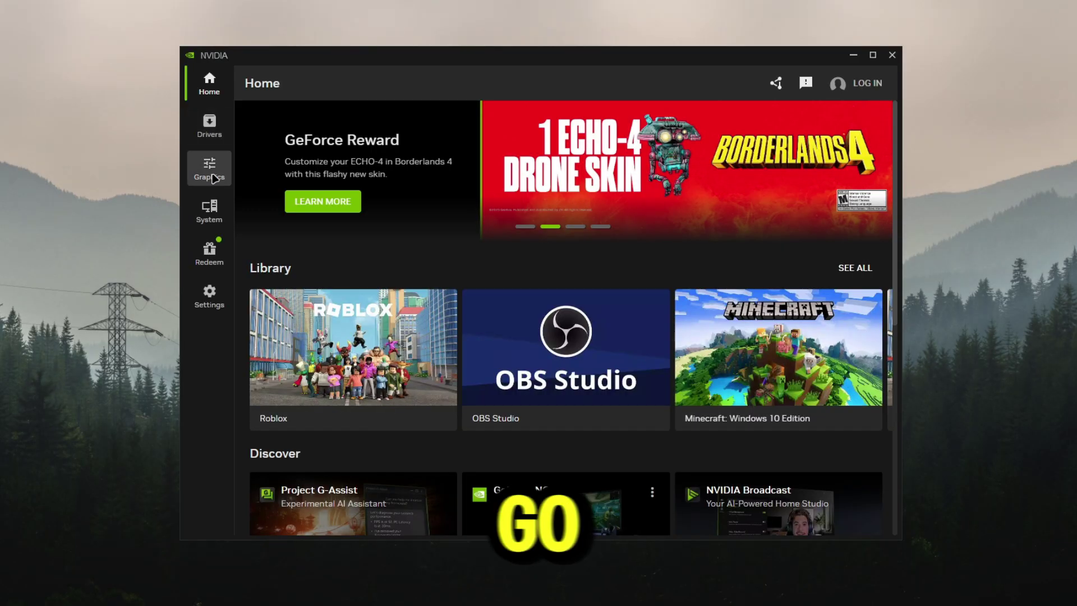
Optimize Roblox with the slider at full Performance, giving Graphics Quality 1 at Full-screen 1920x1080.
{"action": "left_click", "coordinate": [214, 178]}
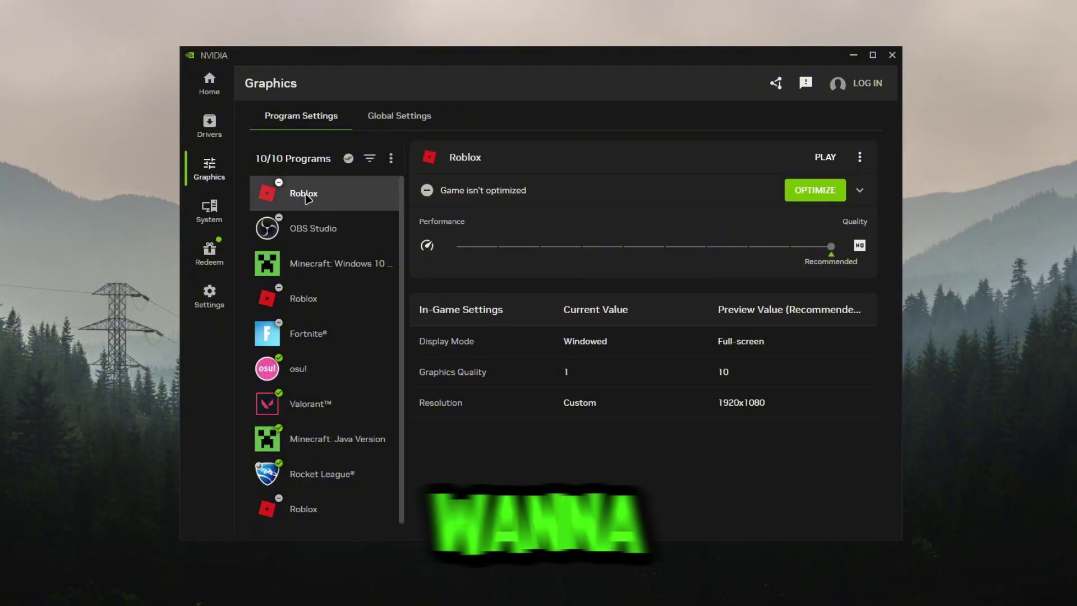
{"action": "left_click", "coordinate": [819, 197]}
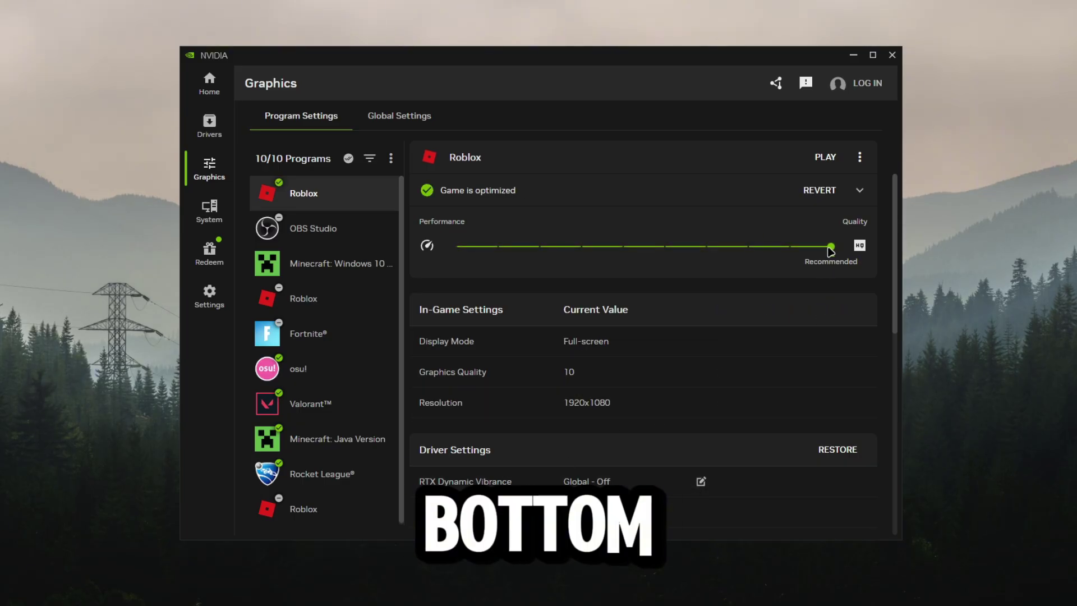
{"action": "left_click_drag", "start_coordinate": [726, 246], "coordinate": [442, 247]}
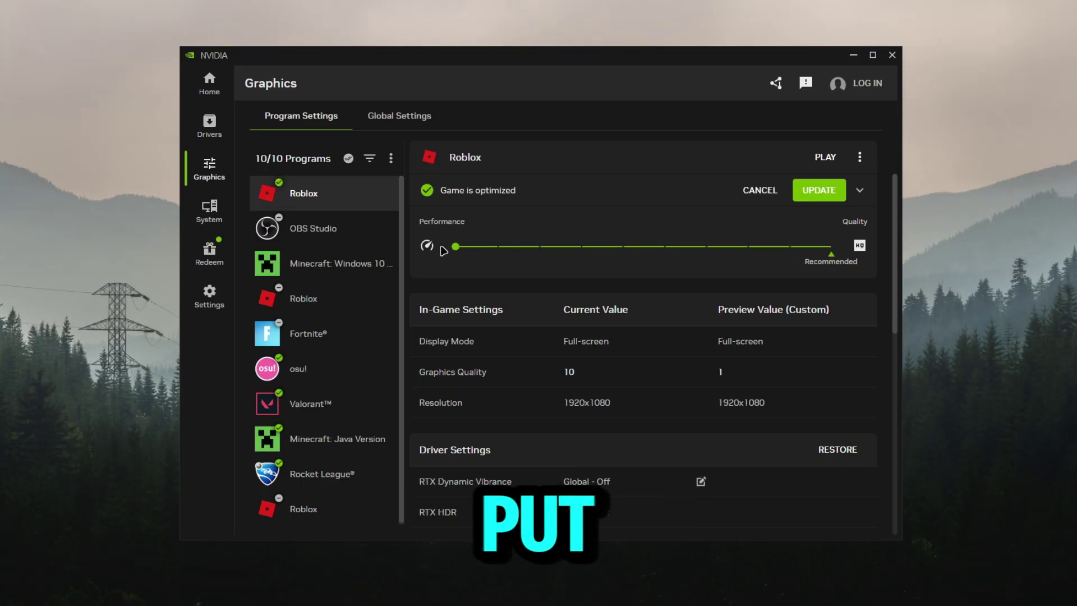
{"action": "left_click", "coordinate": [808, 193]}
Scroll to Roblox's driver settings to check Low Latency Ultra, maximum-performance power and Vertical Sync off.
{"action": "scroll", "coordinate": [441, 247], "scroll_direction": "down", "scroll_amount": 7}
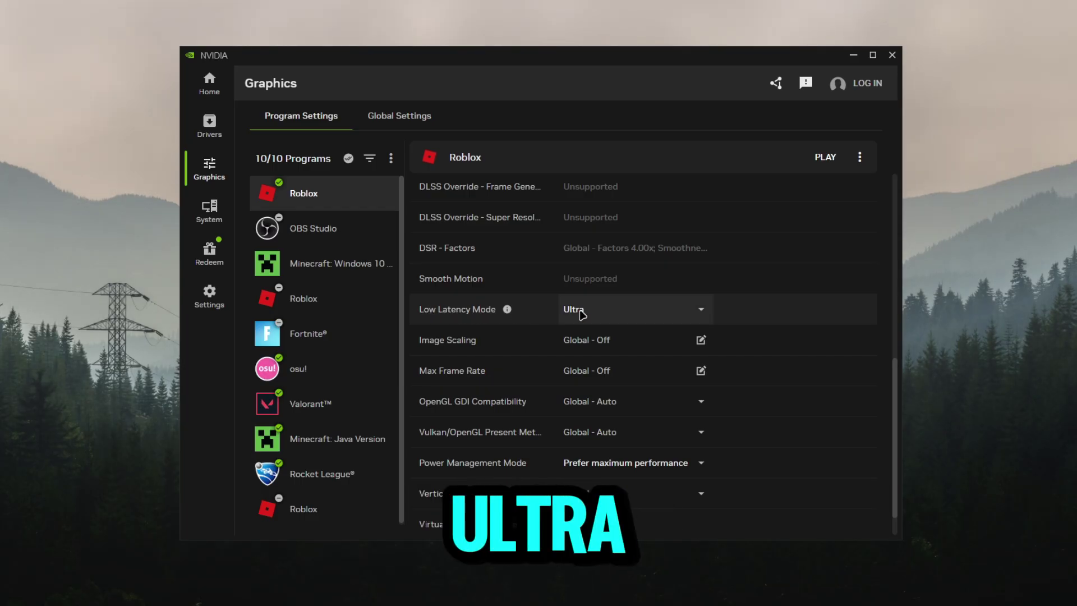
{"action": "scroll", "coordinate": [586, 314], "scroll_direction": "down", "scroll_amount": 1}
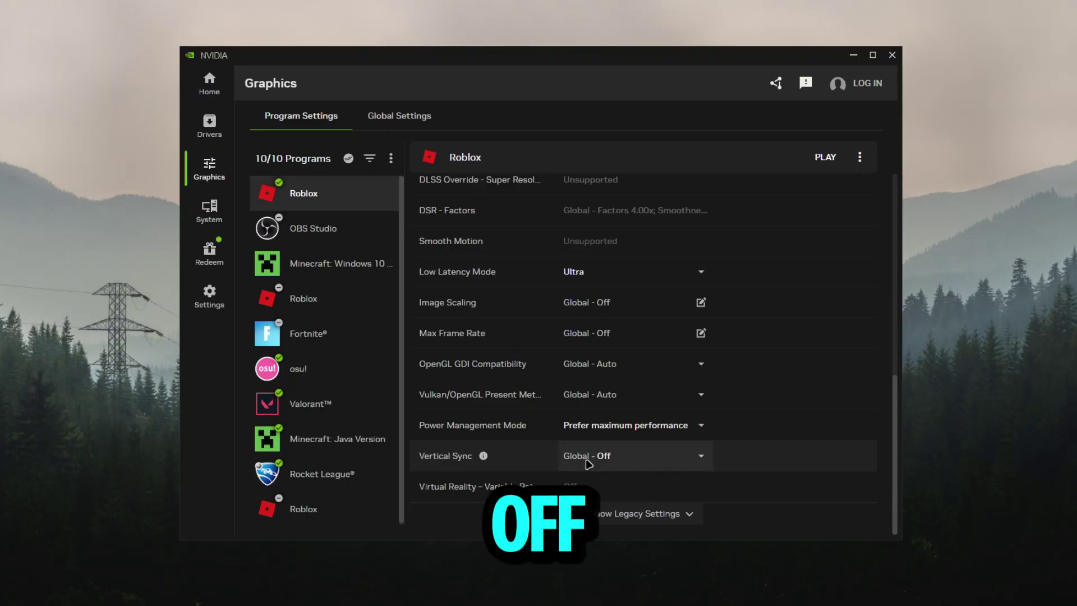
{"action": "left_click", "coordinate": [645, 513]}
{"action": "scroll", "coordinate": [645, 365], "scroll_direction": "down", "scroll_amount": 5}
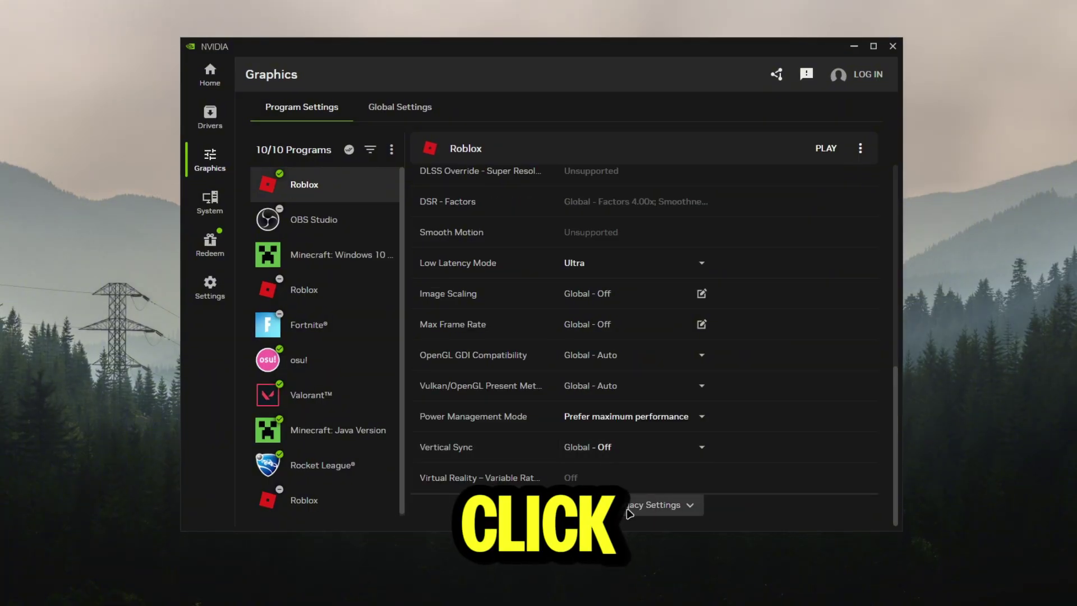
Show legacy settings and set Anisotropic sample and Trilinear optimizations Off, keeping Negative LOD bias at Allow.
{"action": "left_click", "coordinate": [628, 508]}
{"action": "scroll", "coordinate": [628, 449], "scroll_direction": "down", "scroll_amount": 5}
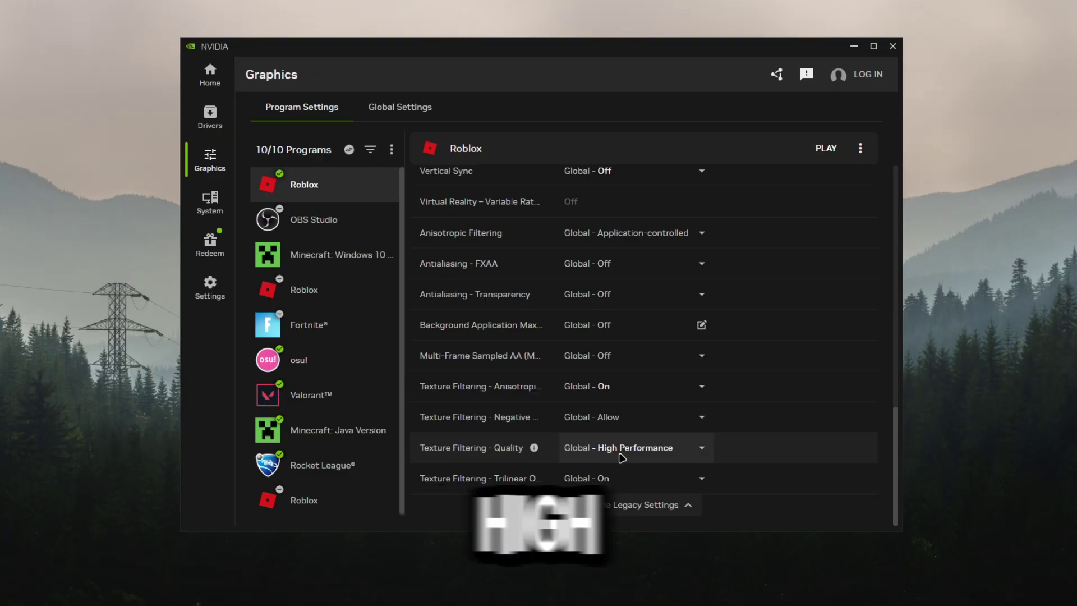
{"action": "left_click", "coordinate": [610, 389]}
{"action": "left_click", "coordinate": [698, 453]}
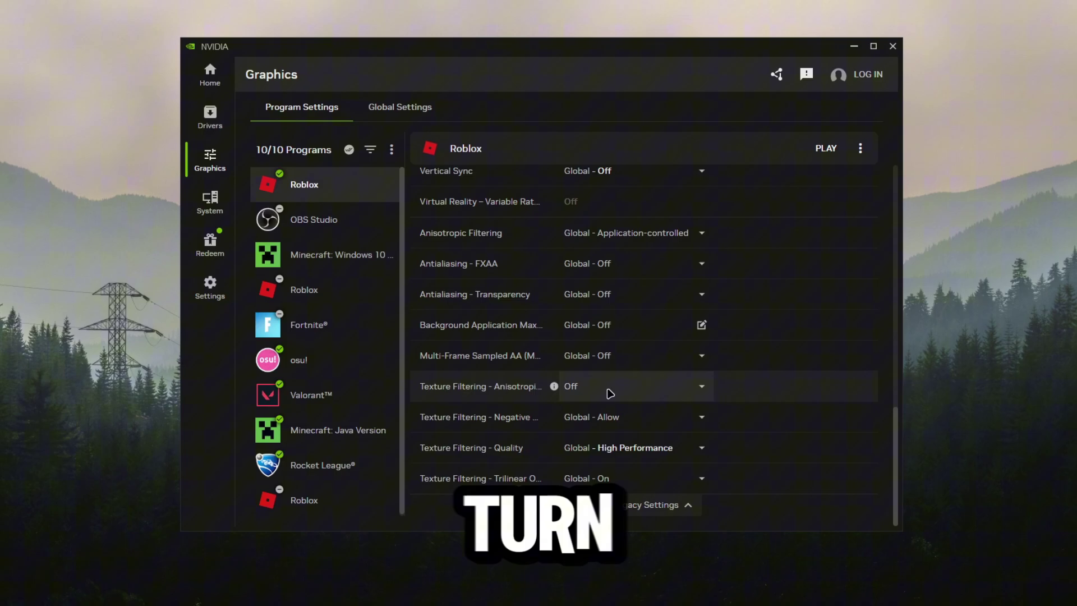
{"action": "left_click", "coordinate": [583, 420]}
{"action": "left_click", "coordinate": [645, 322]}
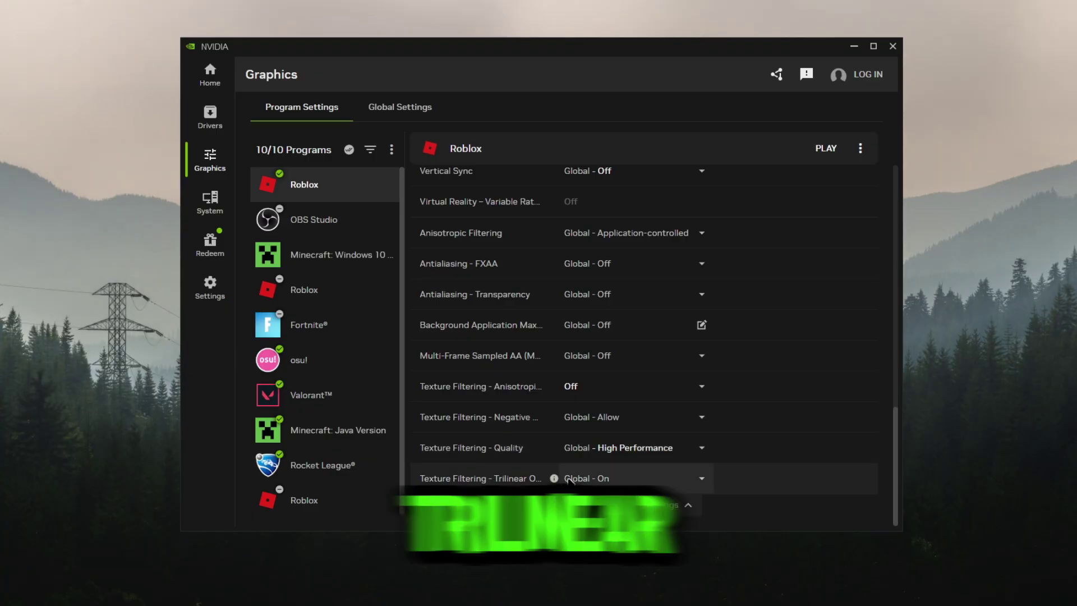
{"action": "left_click", "coordinate": [569, 480]}
{"action": "left_click", "coordinate": [622, 415]}
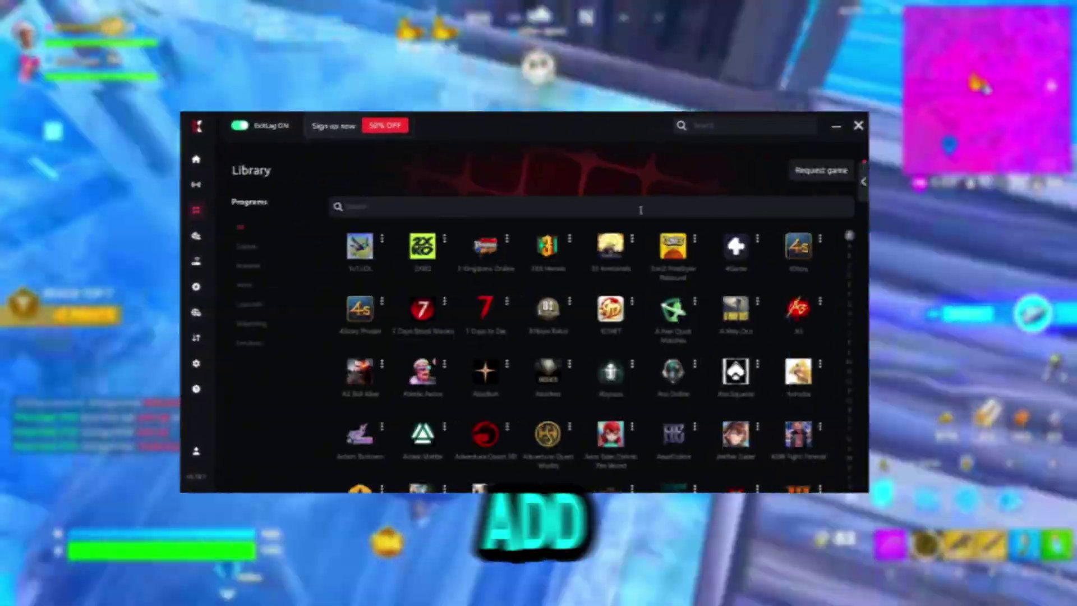
Optimize Fortnite at full Performance: 3D Resolution 100%, Anti-aliasing Off, Effects Low.
{"action": "scroll", "coordinate": [644, 235], "scroll_direction": "down", "scroll_amount": 3}
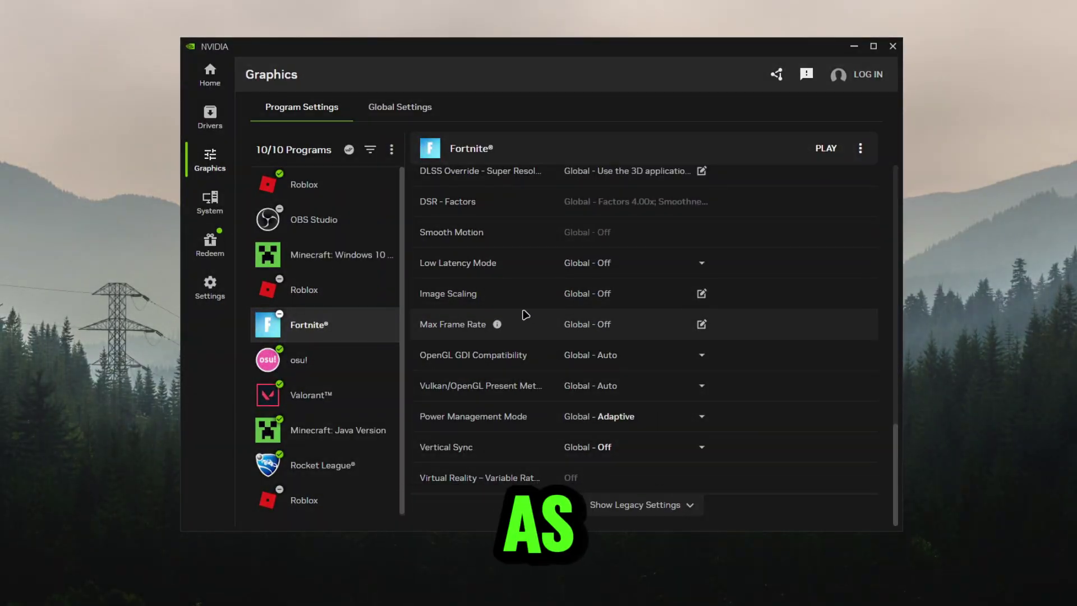
{"action": "scroll", "coordinate": [539, 309], "scroll_direction": "up", "scroll_amount": 10}
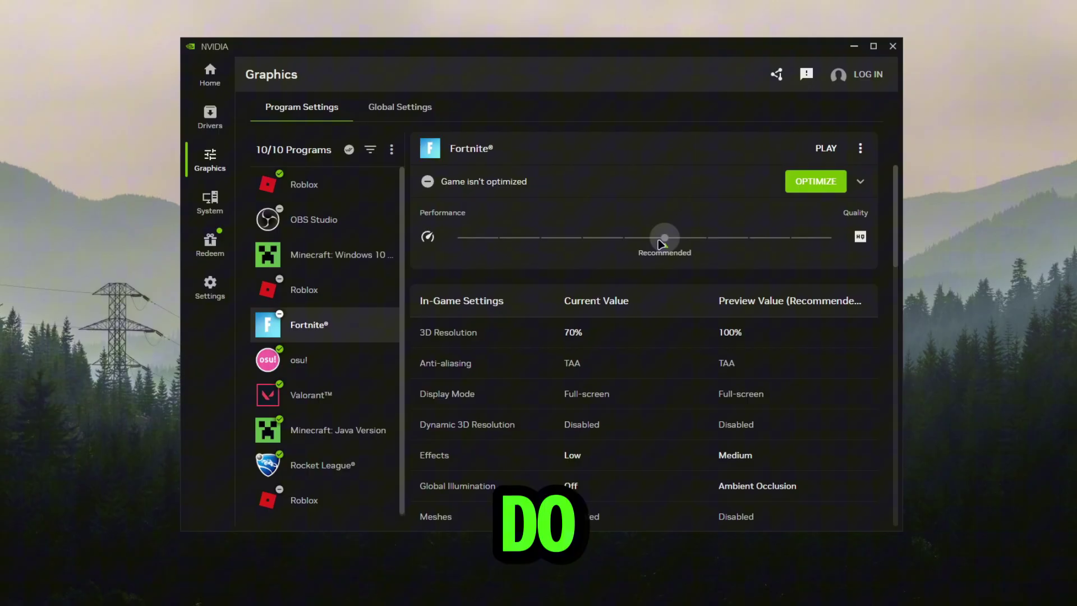
{"action": "left_click_drag", "start_coordinate": [667, 243], "coordinate": [456, 238]}
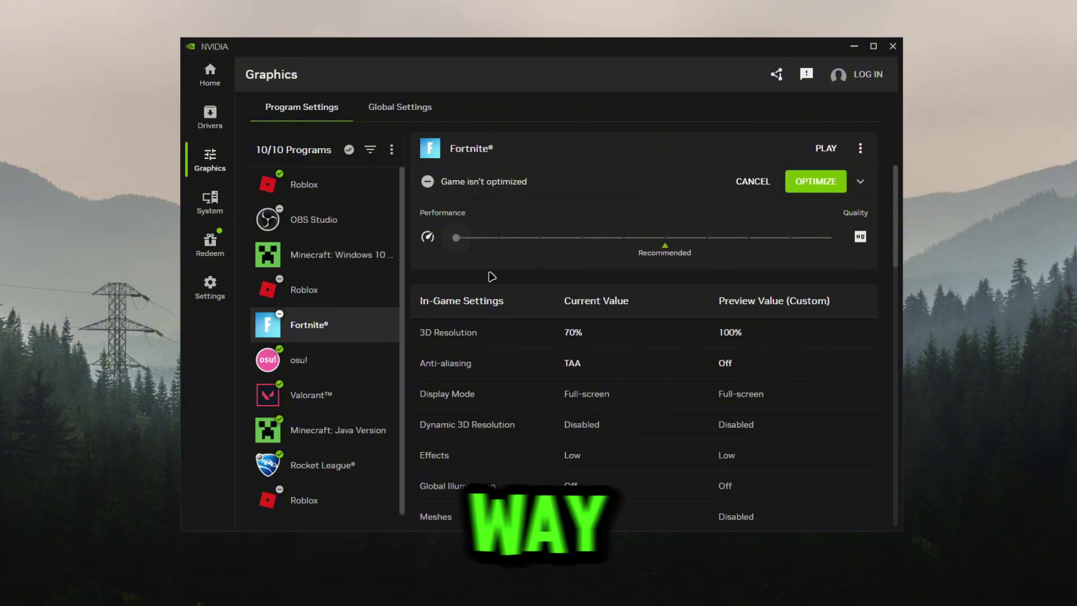
{"action": "left_click", "coordinate": [815, 185]}
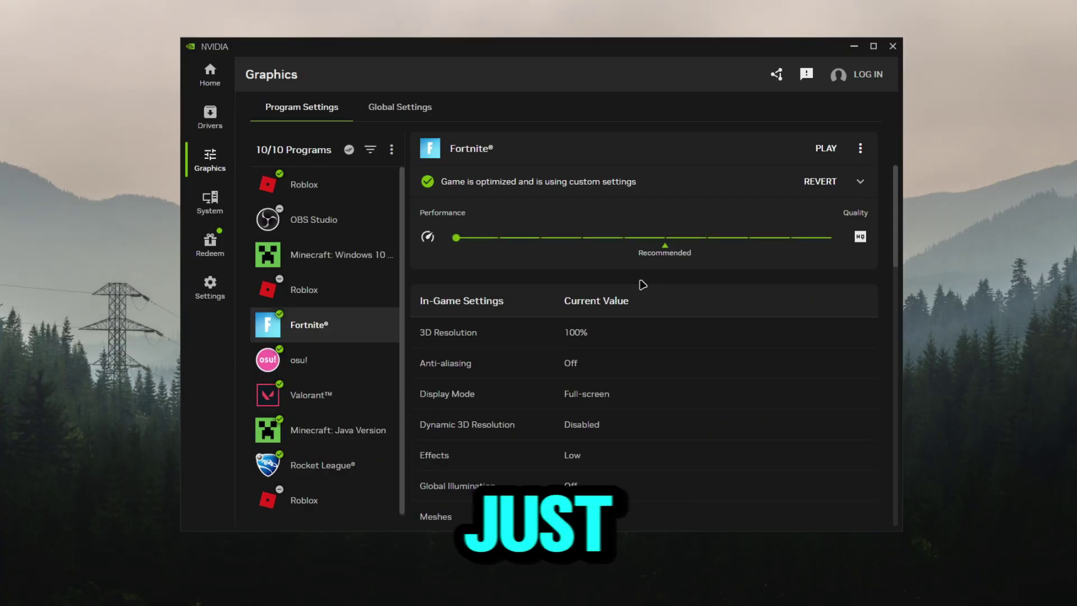
Scroll through Fortnite's applied game and driver settings, ending on Valorant's program settings.
{"action": "scroll", "coordinate": [643, 285], "scroll_direction": "down", "scroll_amount": 1}
{"action": "scroll", "coordinate": [643, 285], "scroll_direction": "down", "scroll_amount": 2}
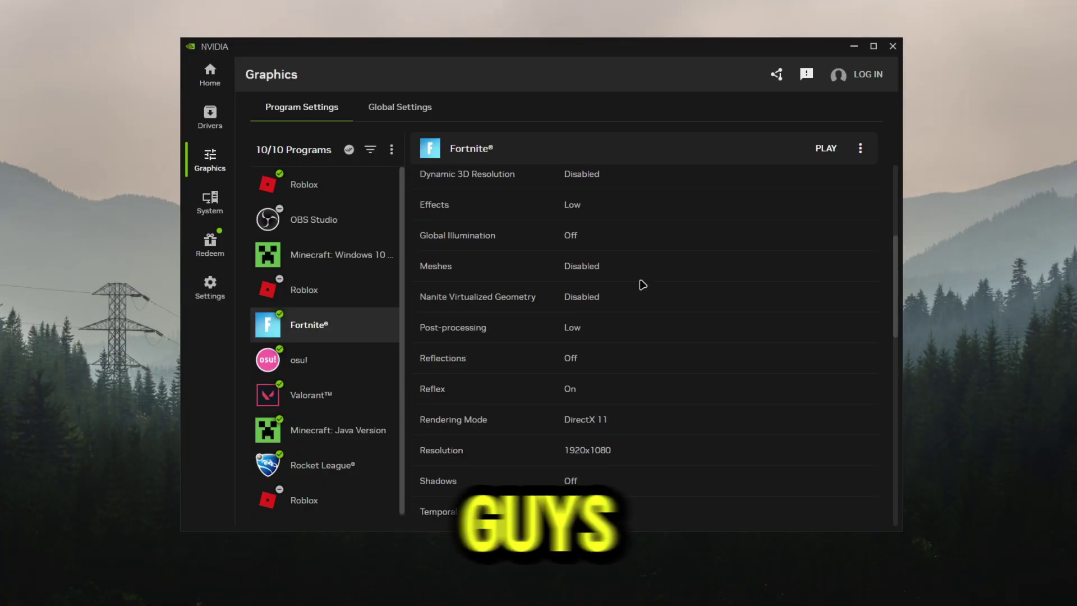
{"action": "scroll", "coordinate": [642, 285], "scroll_direction": "down", "scroll_amount": 3}
{"action": "scroll", "coordinate": [643, 285], "scroll_direction": "down", "scroll_amount": 3}
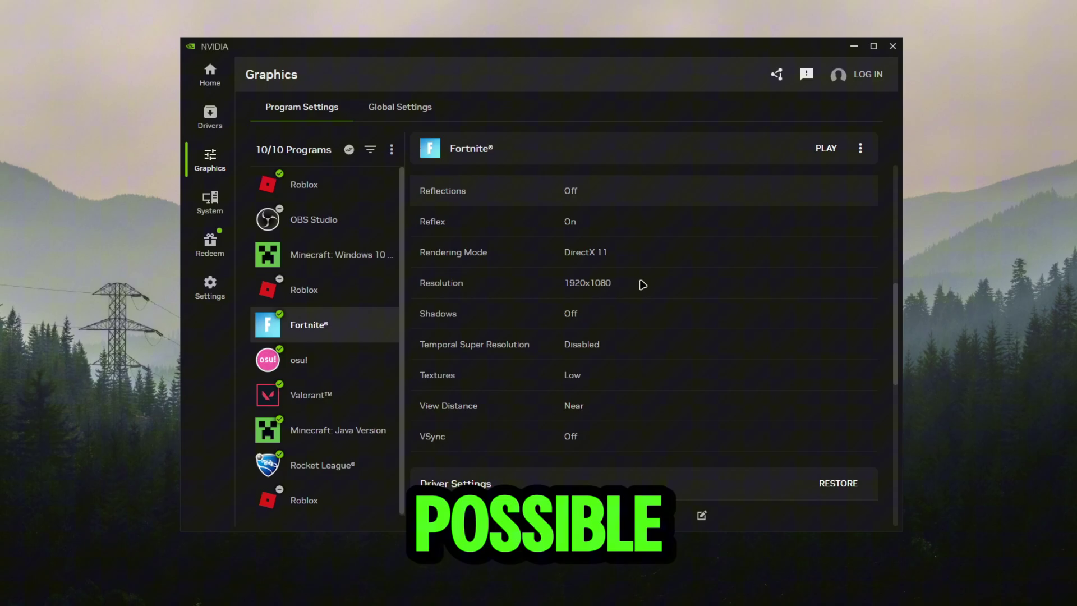
{"action": "scroll", "coordinate": [604, 276], "scroll_direction": "up", "scroll_amount": 10}
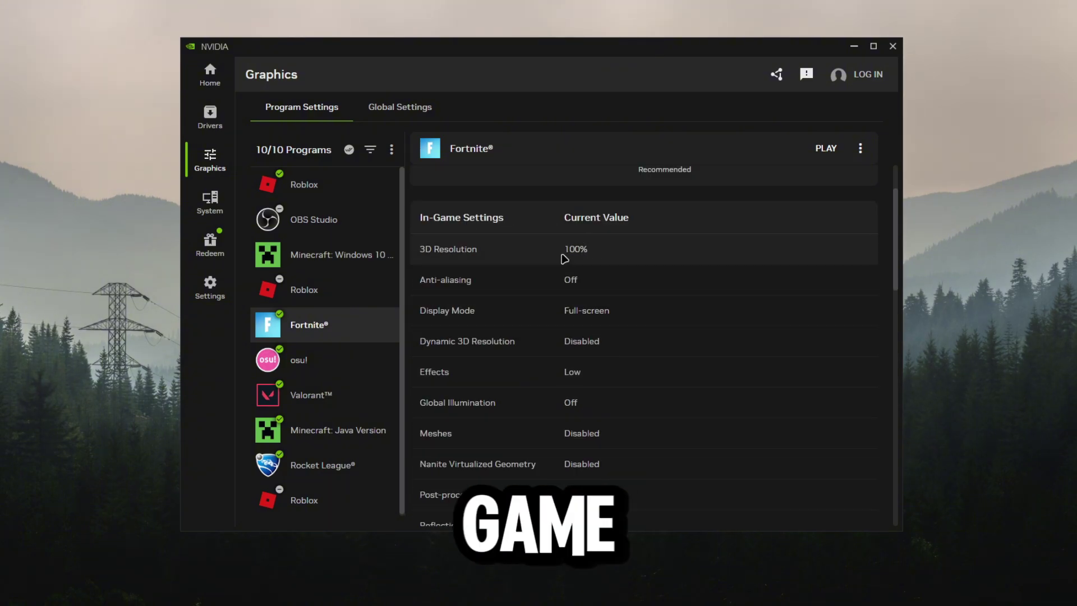
{"action": "scroll", "coordinate": [537, 267], "scroll_direction": "down", "scroll_amount": 3}
{"action": "scroll", "coordinate": [537, 266], "scroll_direction": "down", "scroll_amount": 10}
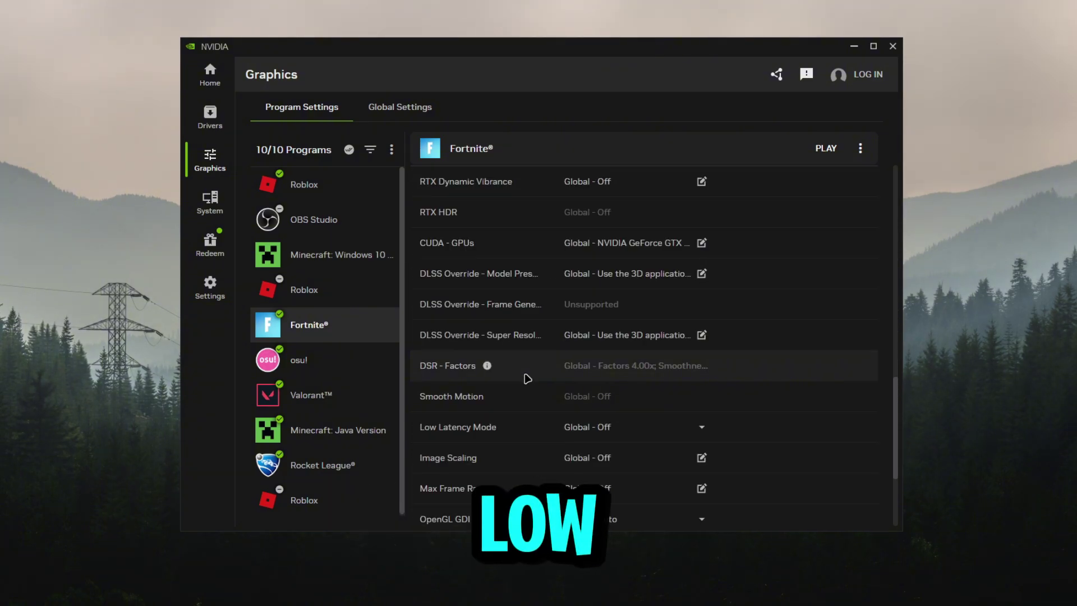
{"action": "scroll", "coordinate": [581, 323], "scroll_direction": "down", "scroll_amount": 3}
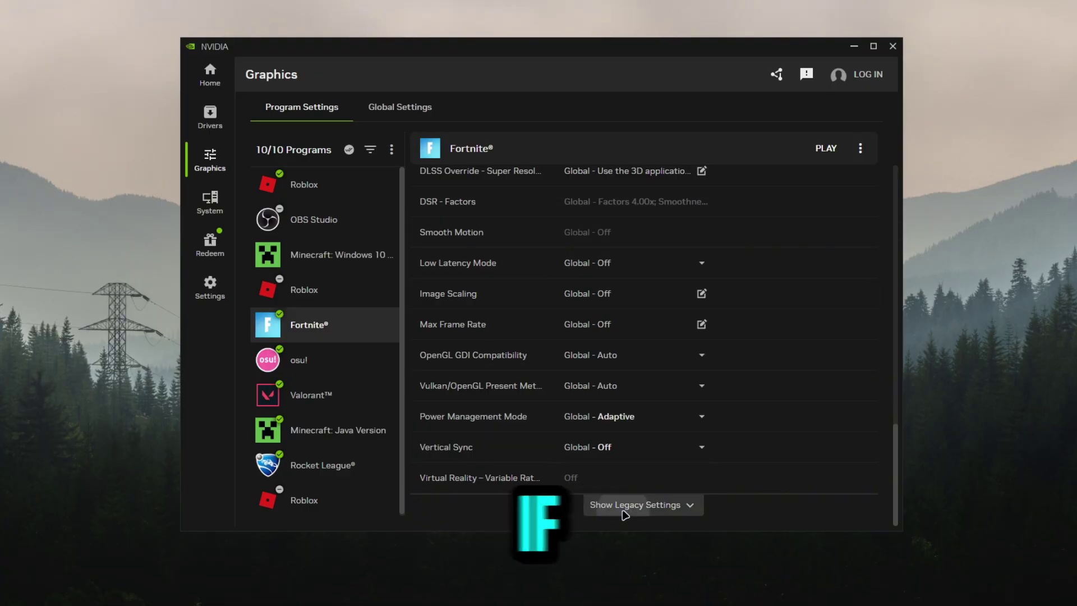
{"action": "scroll", "coordinate": [580, 361], "scroll_direction": "down", "scroll_amount": 3}
{"action": "scroll", "coordinate": [580, 361], "scroll_direction": "down", "scroll_amount": 3}
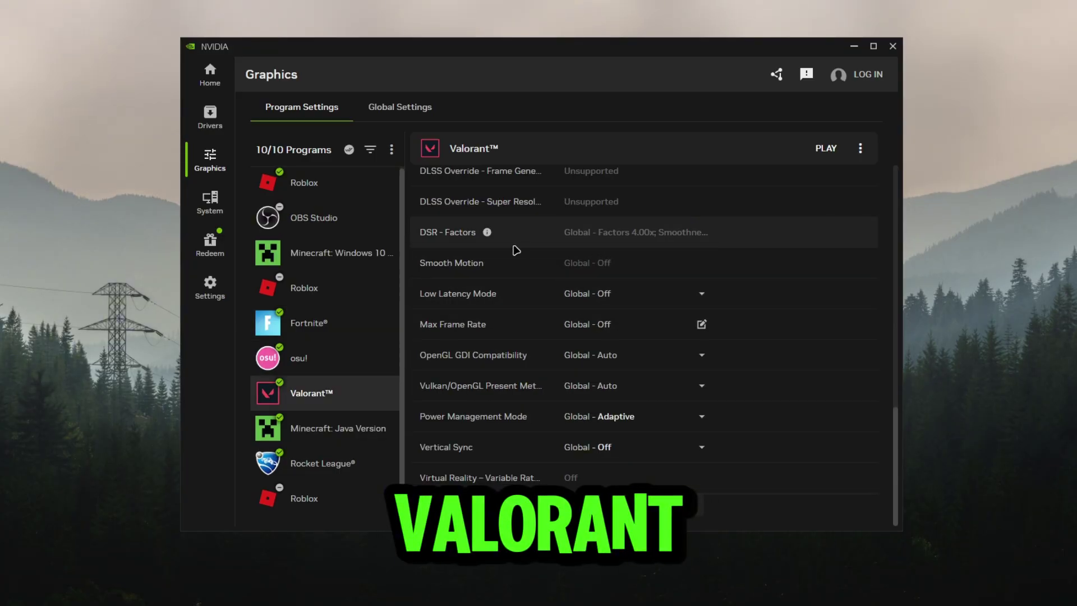
Shift Valorant's settings fully toward performance.
{"action": "scroll", "coordinate": [578, 306], "scroll_direction": "up", "scroll_amount": 10}
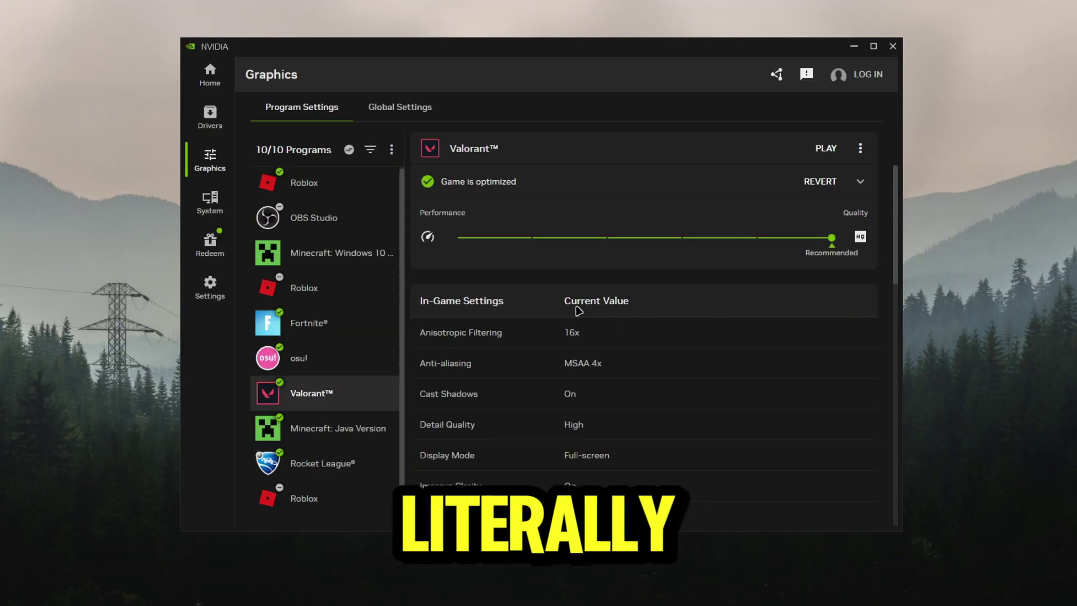
{"action": "left_click", "coordinate": [454, 238]}
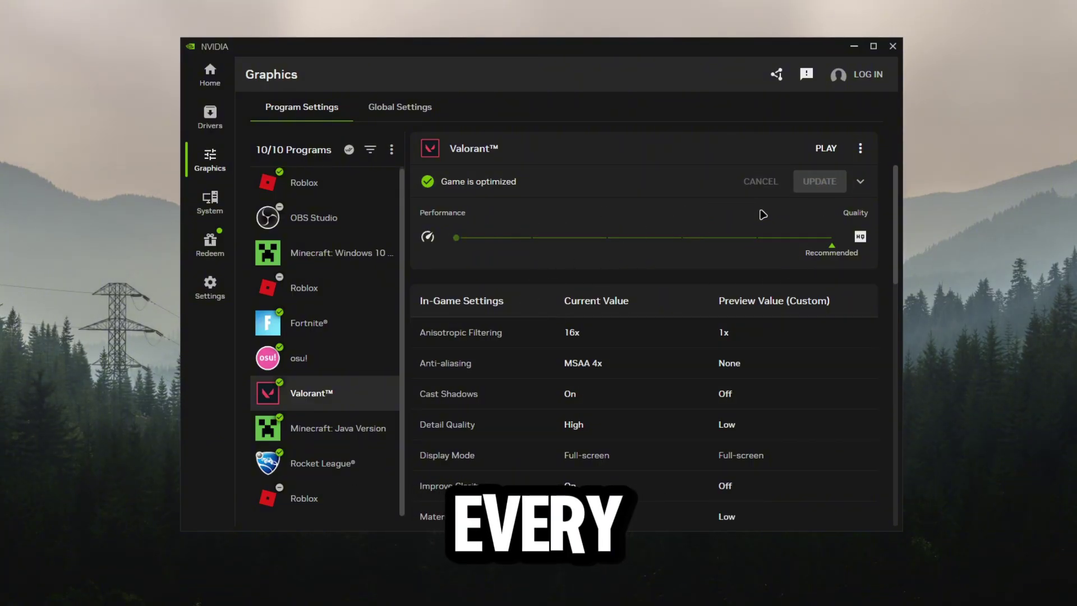
{"action": "scroll", "coordinate": [565, 334], "scroll_direction": "down", "scroll_amount": 3}
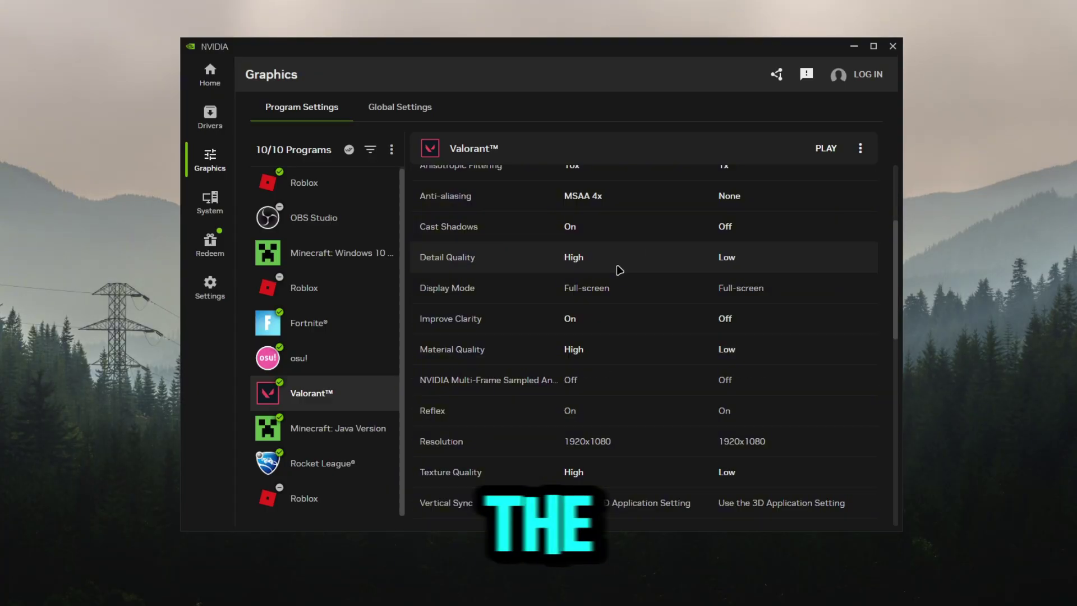
{"action": "scroll", "coordinate": [619, 270], "scroll_direction": "down", "scroll_amount": 9}
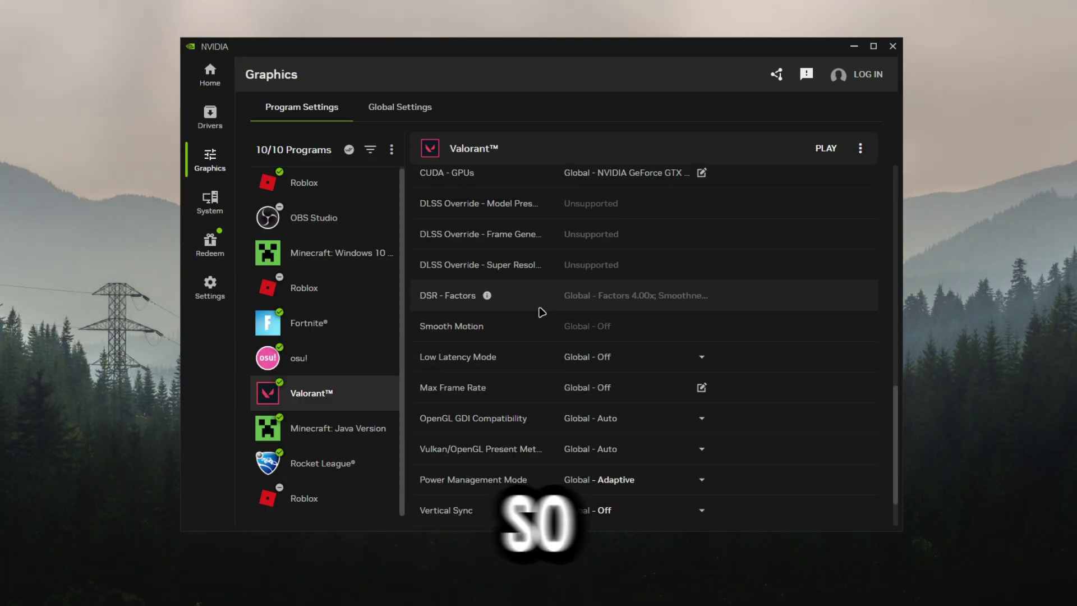
{"action": "scroll", "coordinate": [541, 309], "scroll_direction": "down", "scroll_amount": 1}
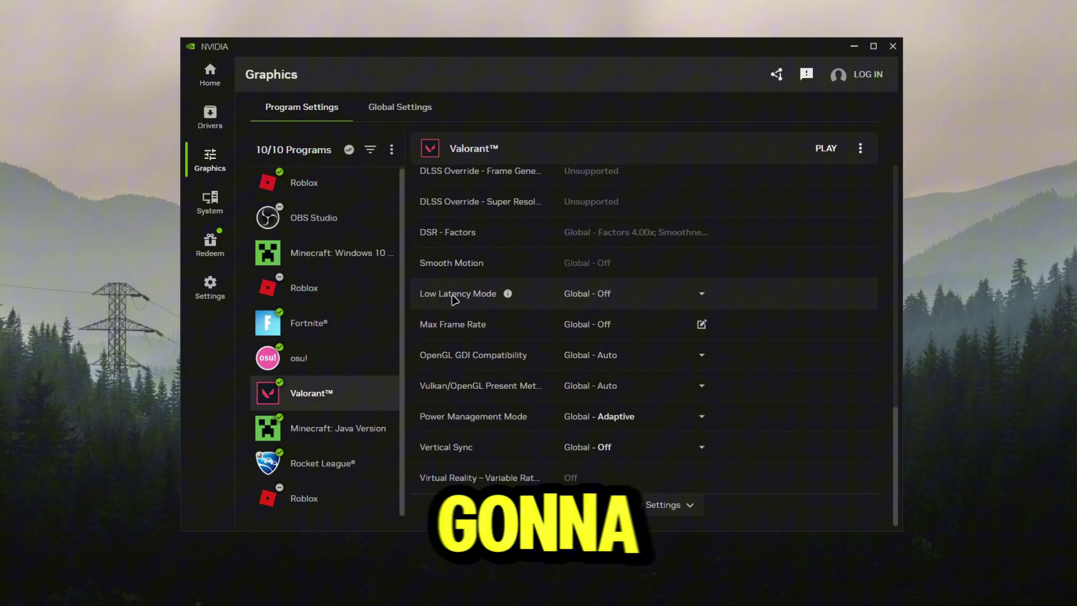
Set Valorant's Low Latency Mode to Ultra and Power Management Mode to Prefer maximum performance.
{"action": "left_click", "coordinate": [600, 293]}
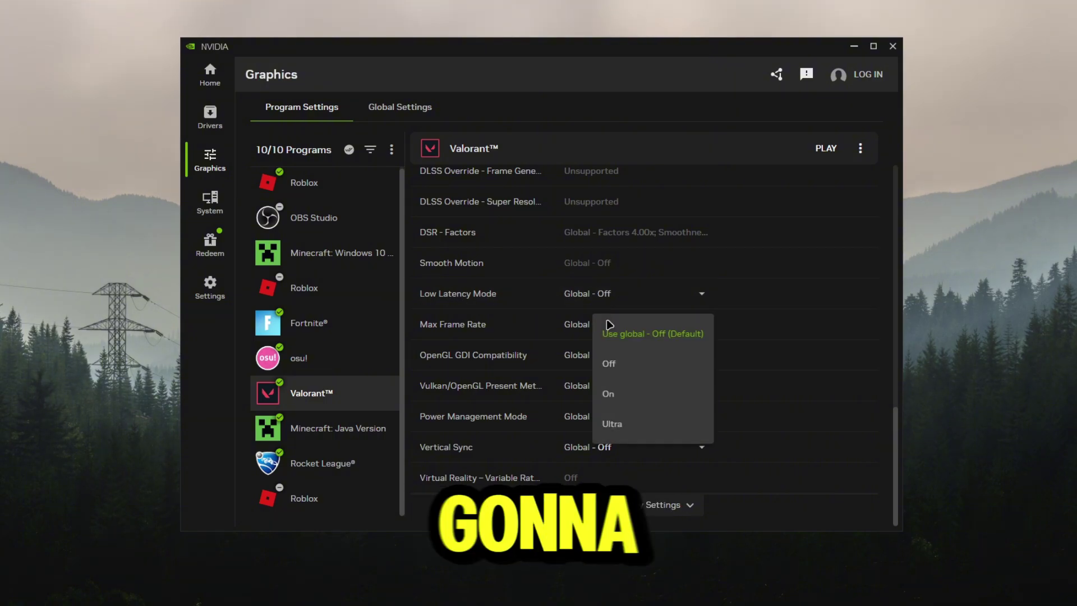
{"action": "left_click", "coordinate": [623, 422]}
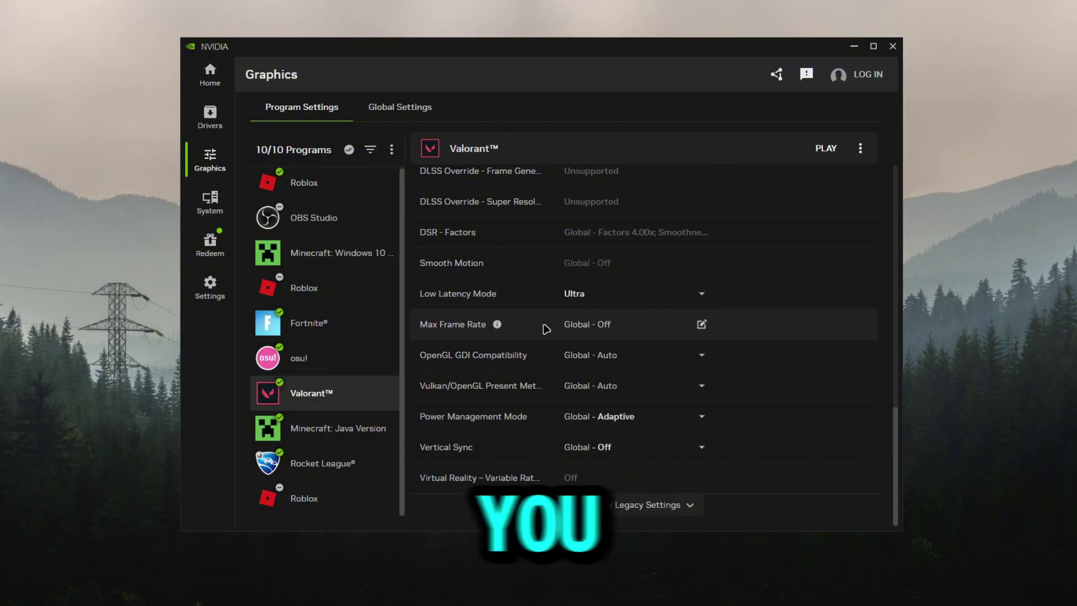
{"action": "left_click", "coordinate": [610, 421]}
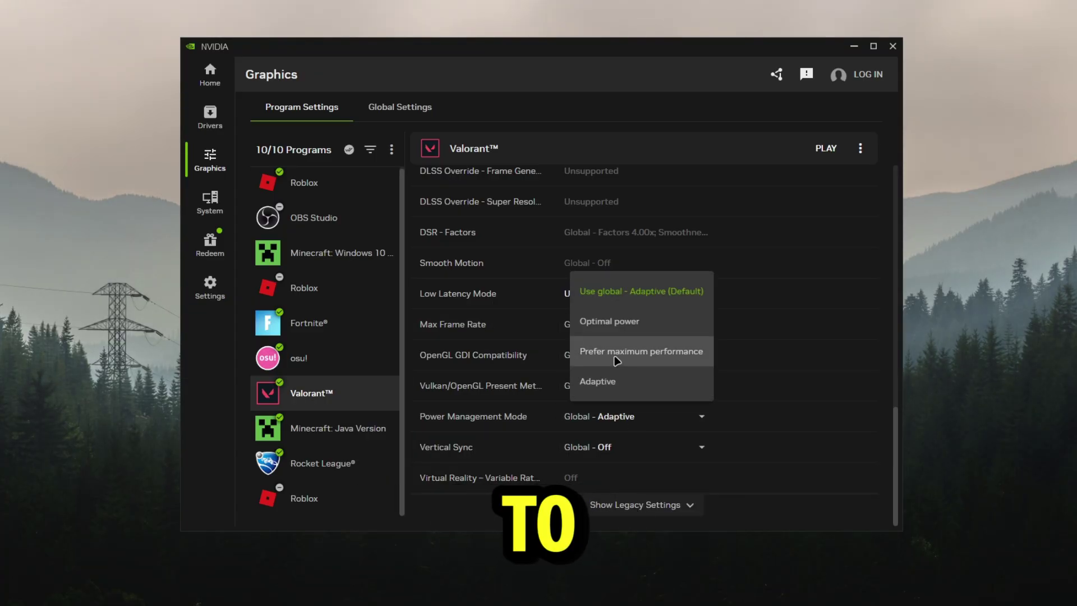
{"action": "left_click", "coordinate": [617, 354]}
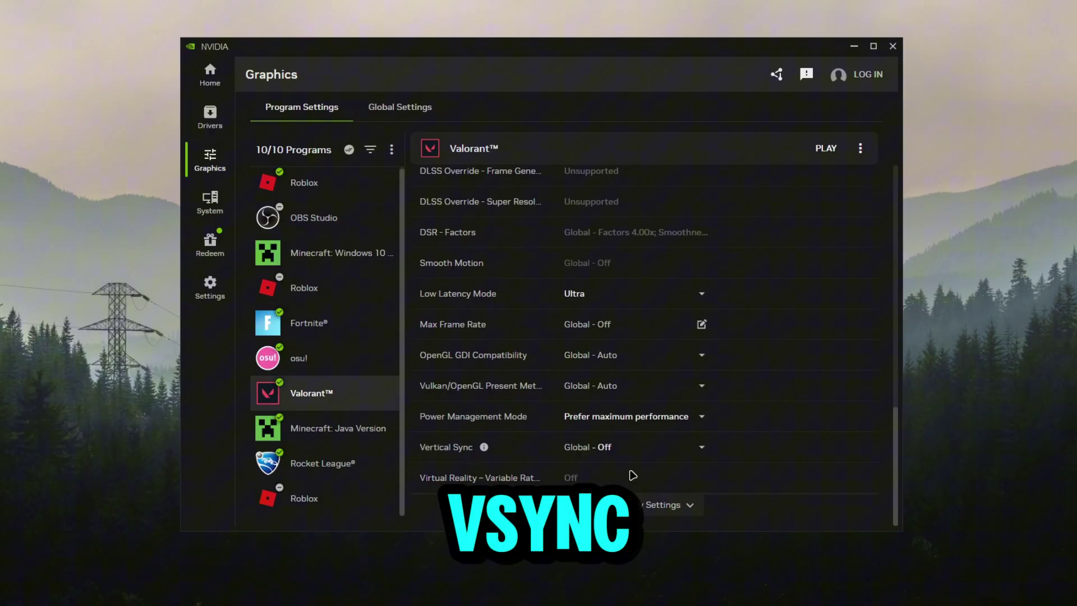
Reveal and browse Valorant's legacy graphics settings.
{"action": "left_click", "coordinate": [630, 513]}
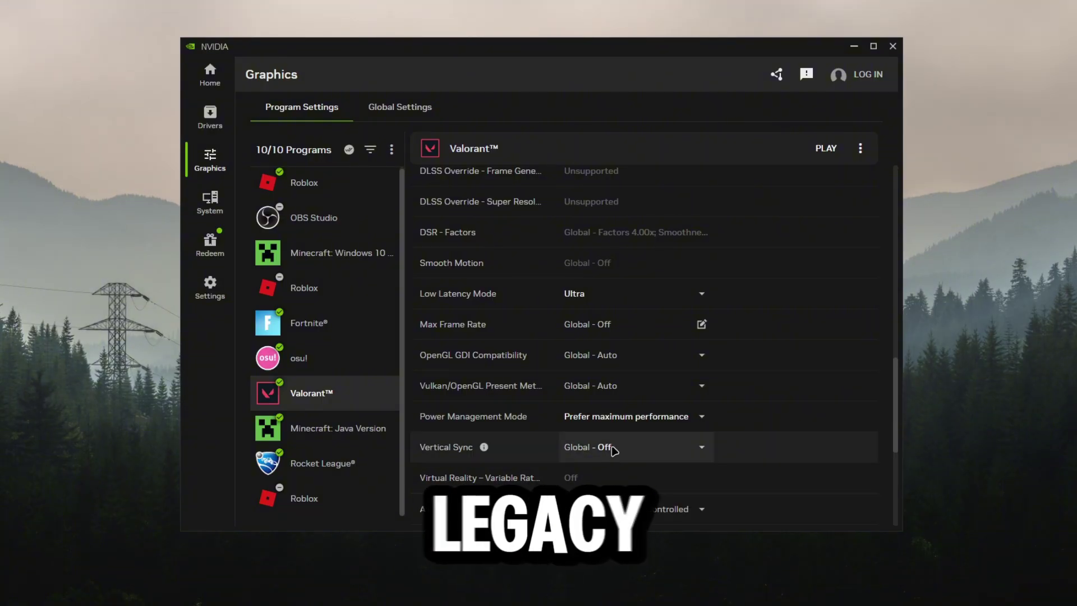
{"action": "scroll", "coordinate": [606, 443], "scroll_direction": "down", "scroll_amount": 5}
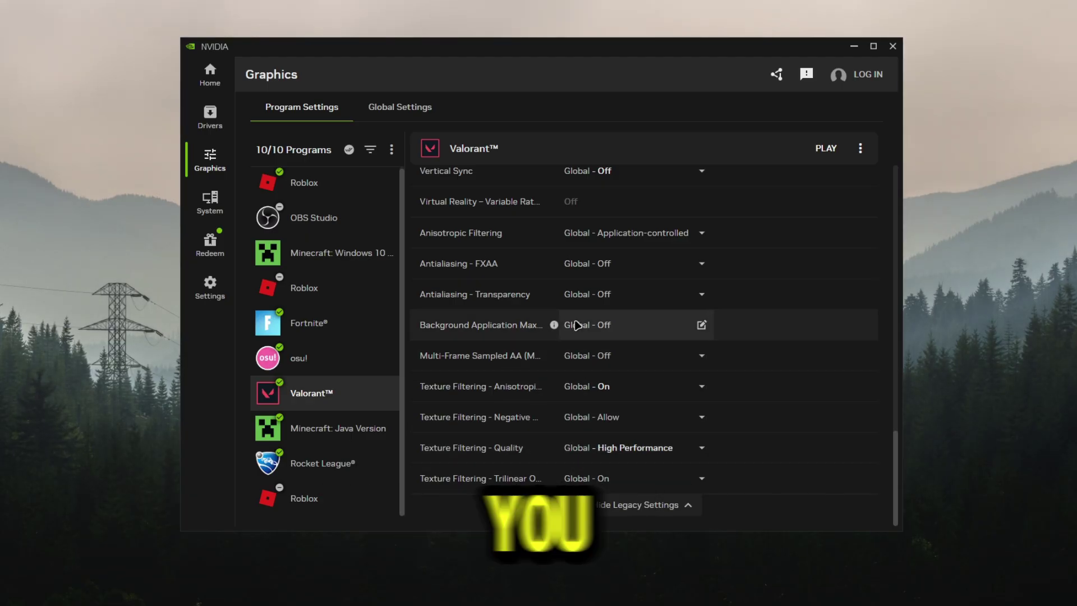
{"action": "scroll", "coordinate": [614, 387], "scroll_direction": "up", "scroll_amount": 15}
{"action": "scroll", "coordinate": [640, 439], "scroll_direction": "down", "scroll_amount": 10}
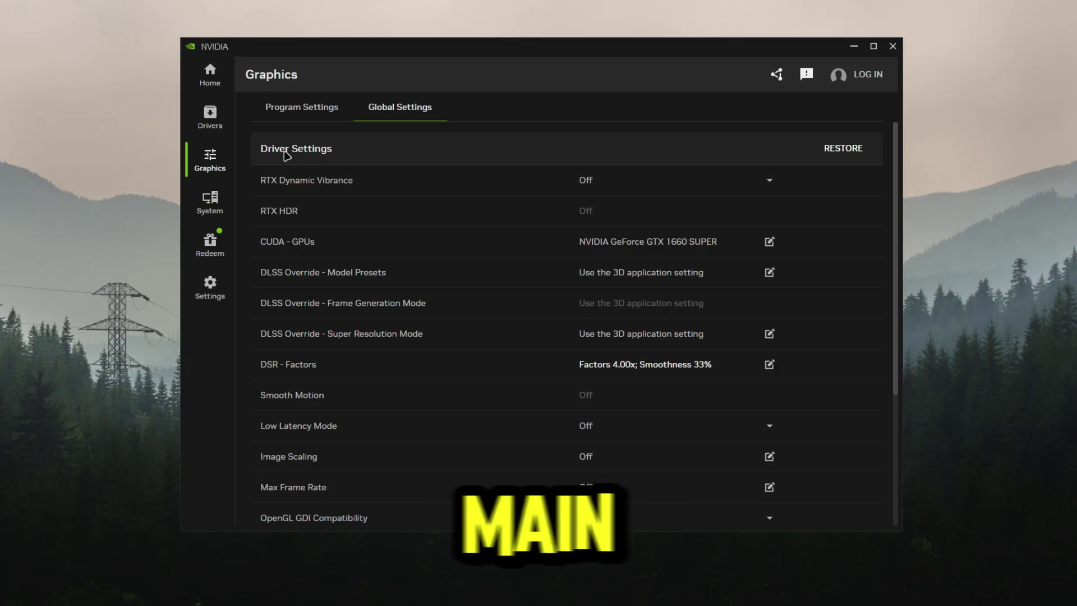
Set the global Power Management Mode to Prefer maximum performance, then scroll through the legacy settings.
{"action": "scroll", "coordinate": [381, 184], "scroll_direction": "down", "scroll_amount": 1}
{"action": "scroll", "coordinate": [384, 186], "scroll_direction": "down", "scroll_amount": 2}
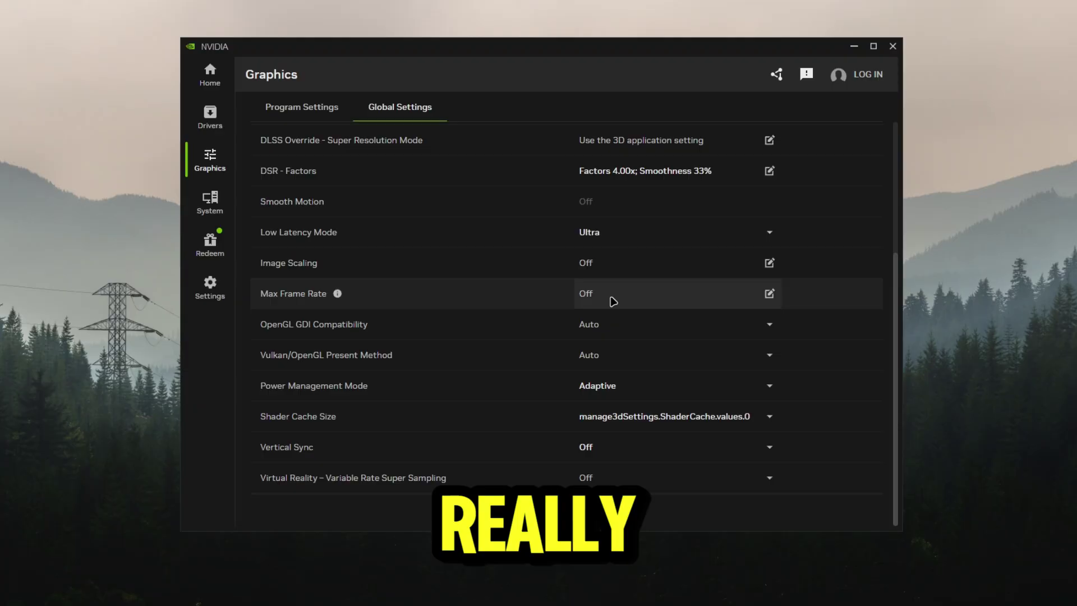
{"action": "left_click", "coordinate": [603, 386]}
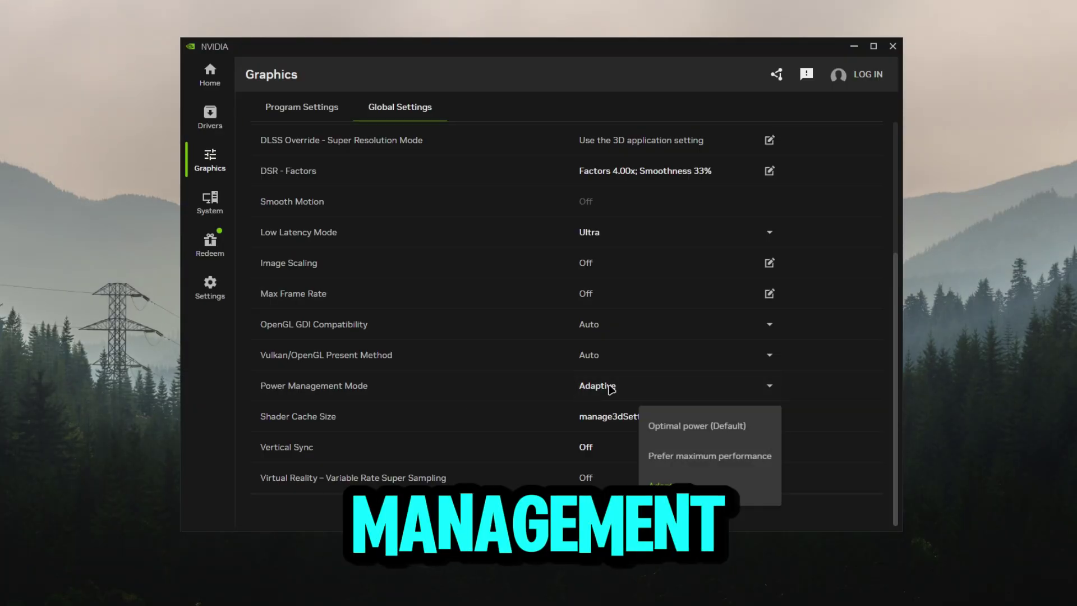
{"action": "left_click", "coordinate": [695, 465]}
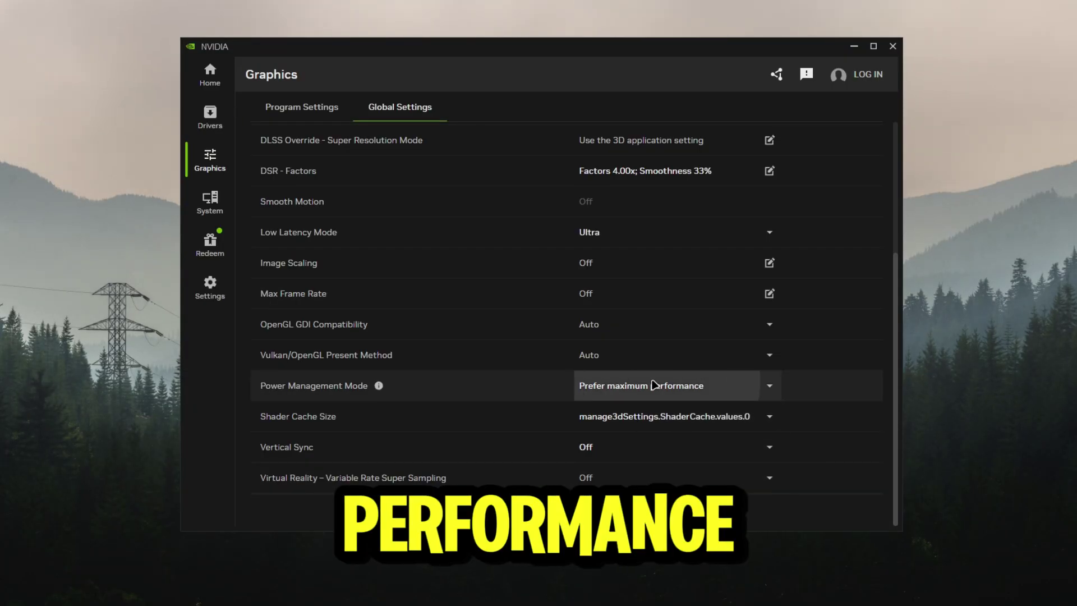
{"action": "left_click", "coordinate": [692, 391]}
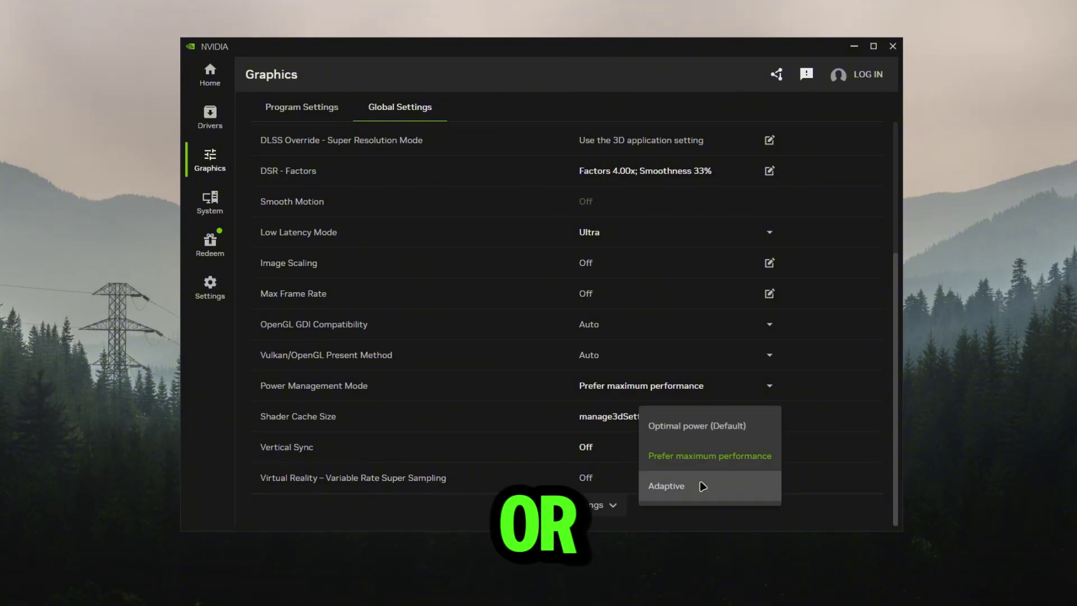
{"action": "left_click", "coordinate": [365, 390]}
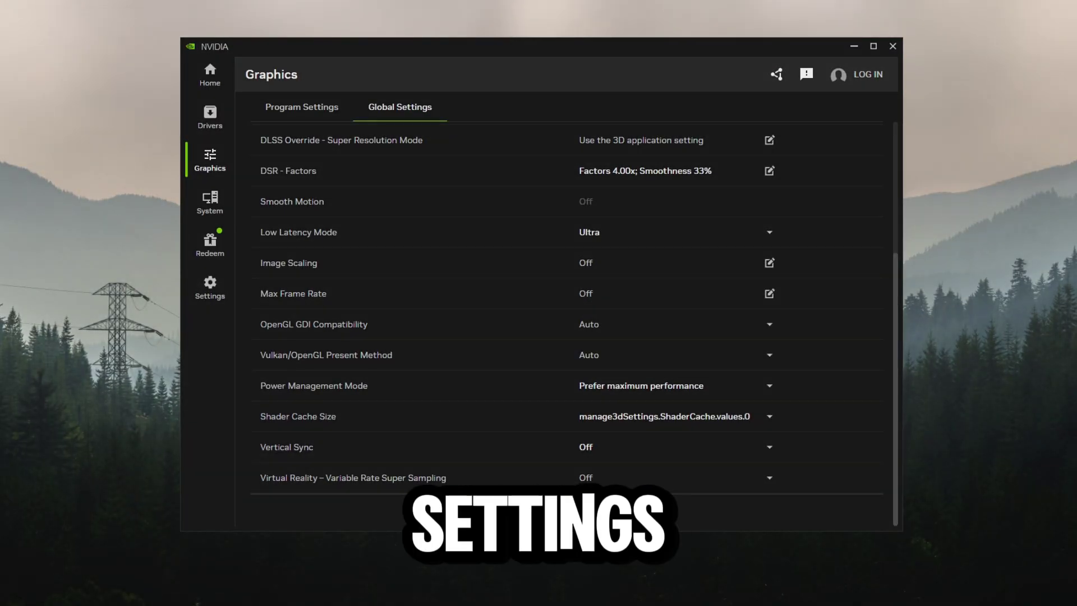
{"action": "scroll", "coordinate": [514, 399], "scroll_direction": "down", "scroll_amount": 5}
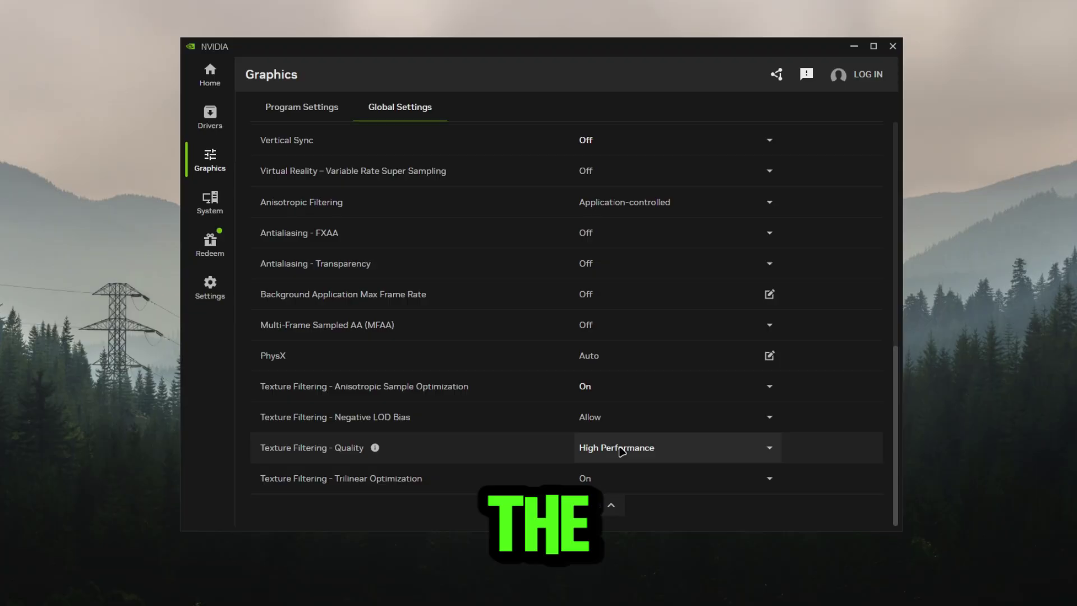
Open System Performance and review statistics and Automatic Tuning at GPU +111 MHz, VRAM +200 MHz.
{"action": "left_click", "coordinate": [214, 216]}
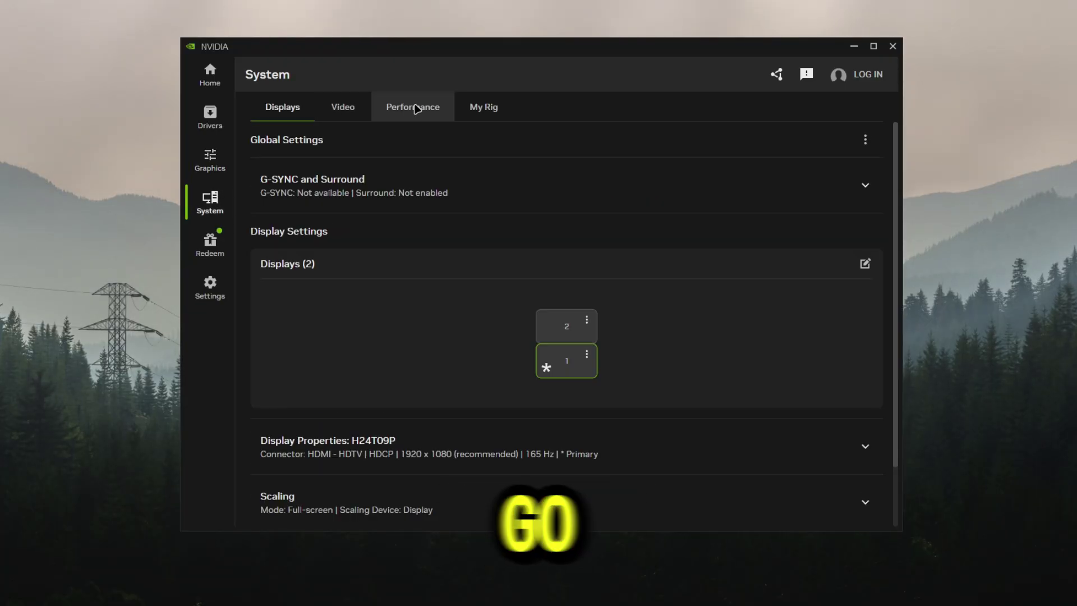
{"action": "left_click", "coordinate": [416, 109]}
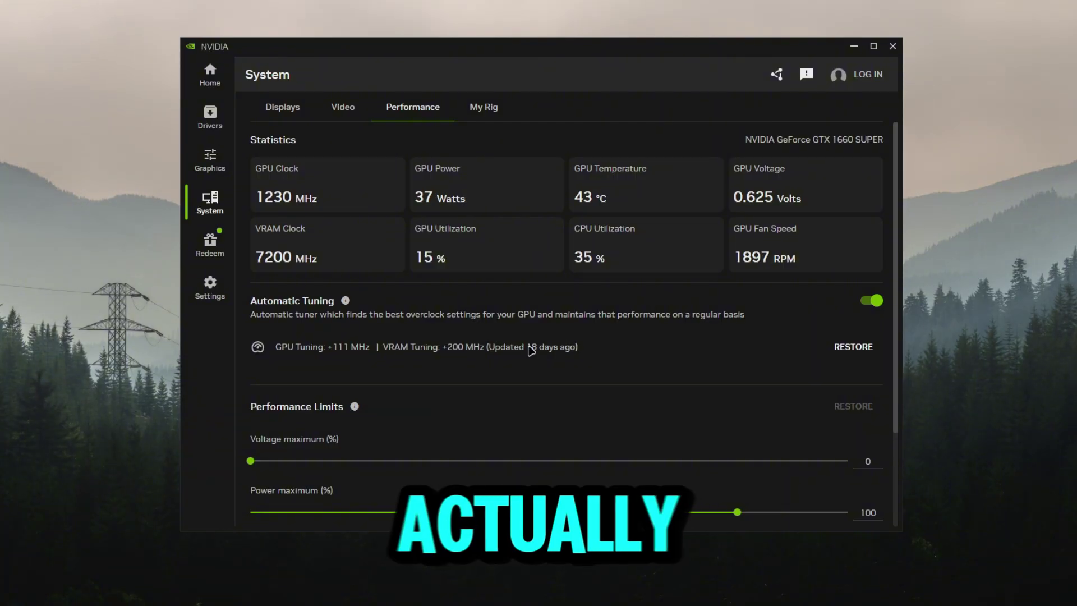
{"action": "scroll", "coordinate": [510, 240], "scroll_direction": "down", "scroll_amount": 2}
{"action": "scroll", "coordinate": [439, 277], "scroll_direction": "up", "scroll_amount": 2}
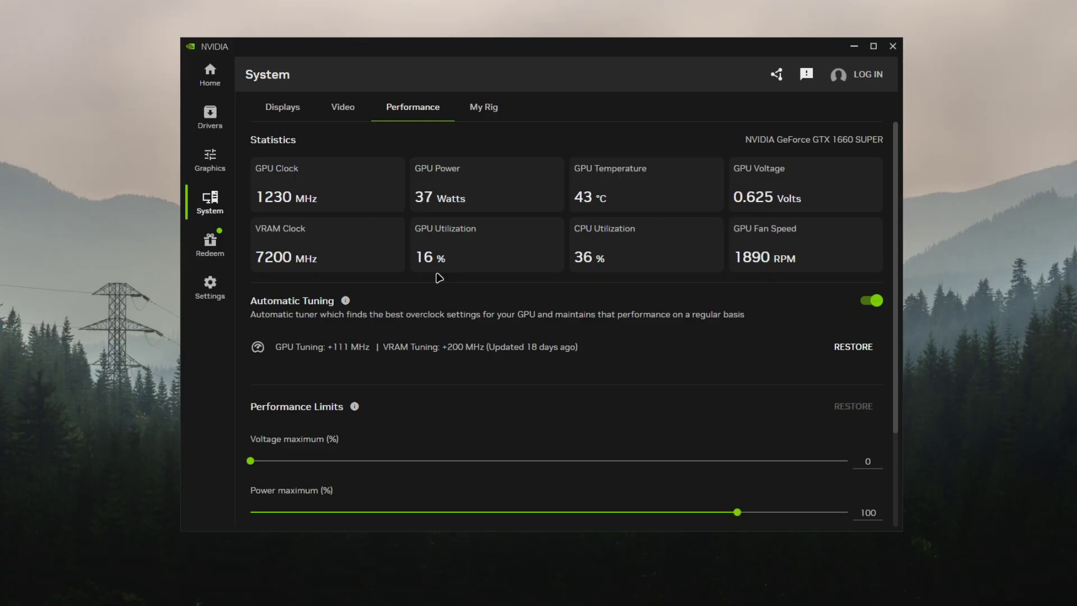
{"action": "scroll", "coordinate": [364, 325], "scroll_direction": "down", "scroll_amount": 2}
{"action": "scroll", "coordinate": [275, 359], "scroll_direction": "down", "scroll_amount": 1}
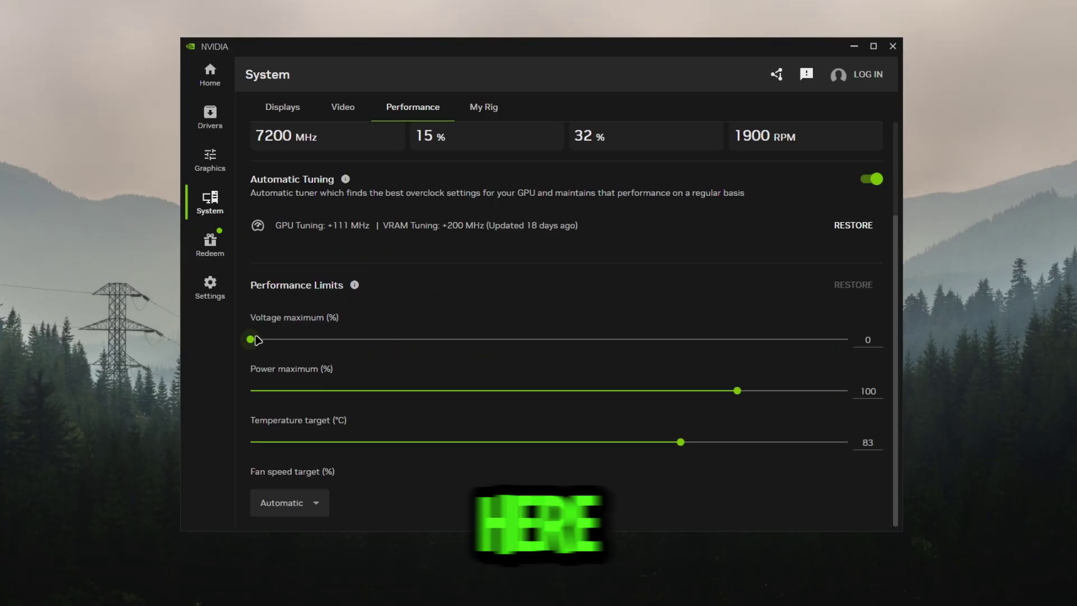
{"action": "scroll", "coordinate": [489, 186], "scroll_direction": "up", "scroll_amount": 3}
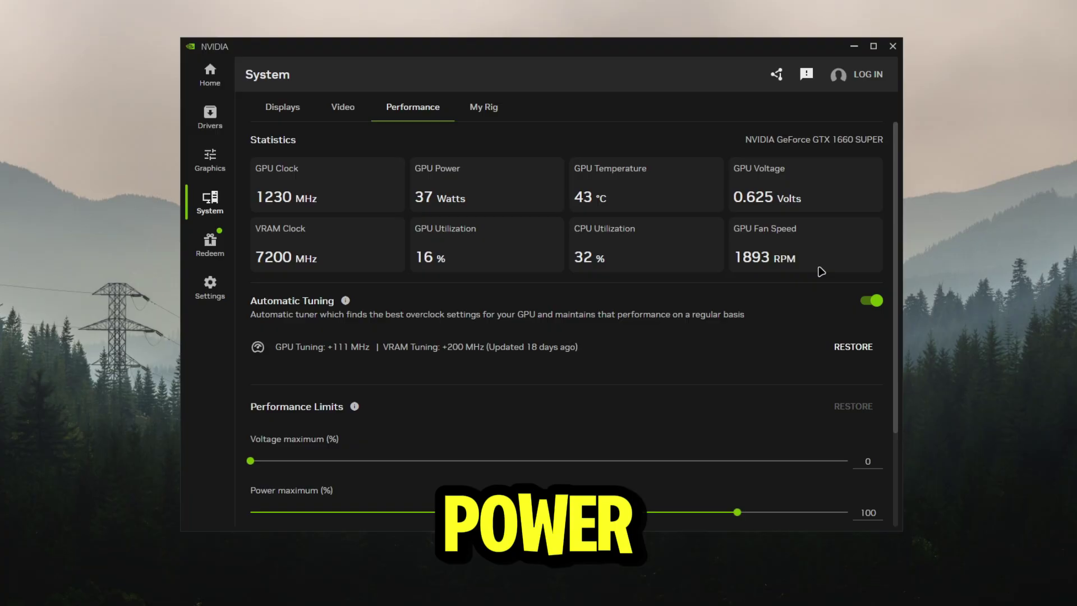
{"action": "scroll", "coordinate": [515, 331], "scroll_direction": "down", "scroll_amount": 3}
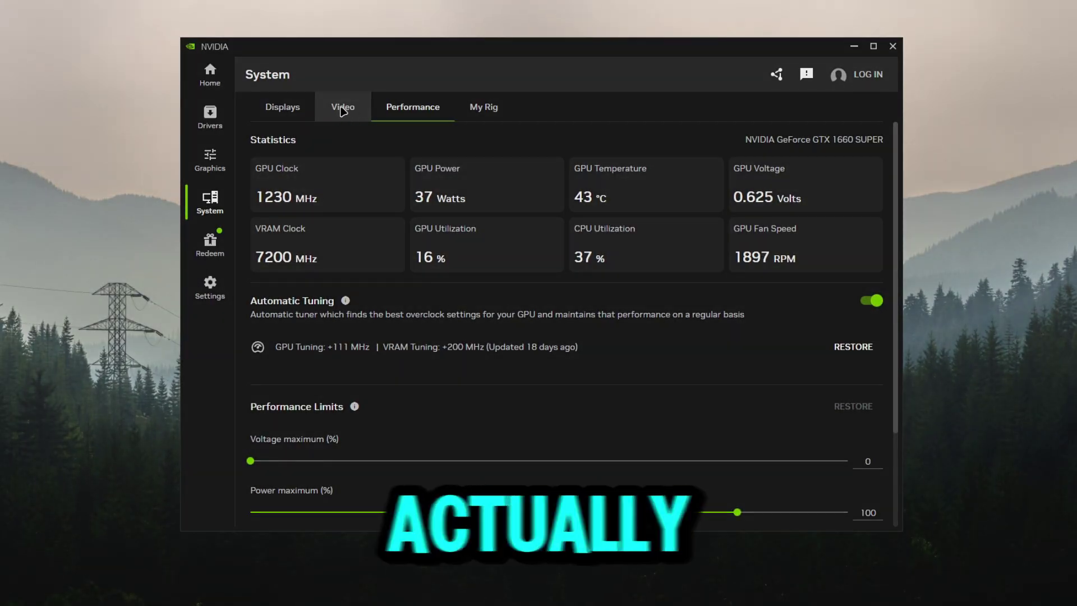
Check the Video tab, then expand the primary display's properties, keeping 165 Hz refresh rate.
{"action": "left_click", "coordinate": [343, 106]}
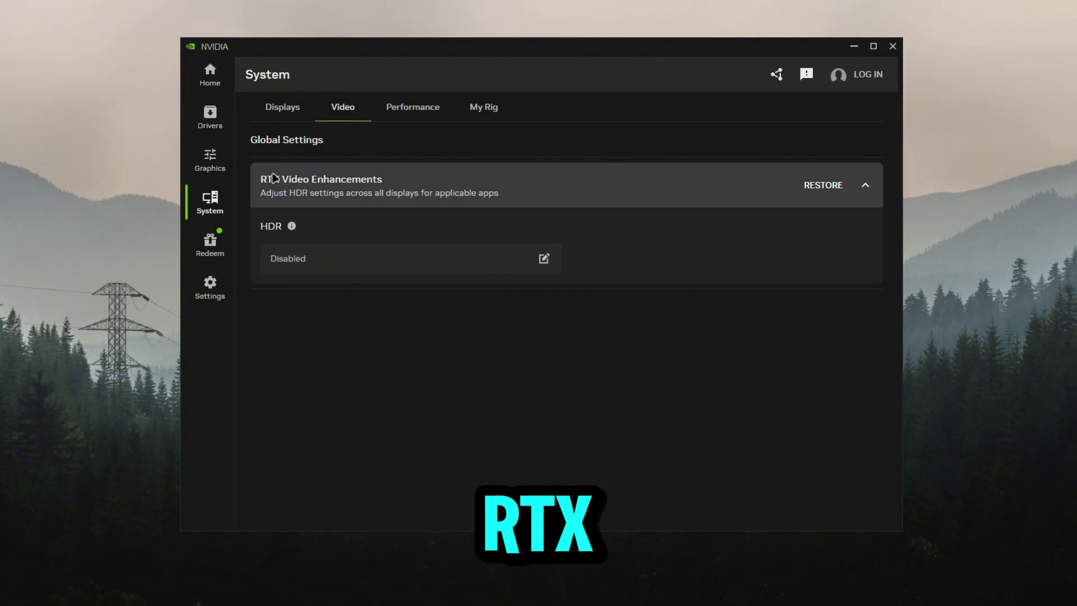
{"action": "left_click", "coordinate": [281, 115]}
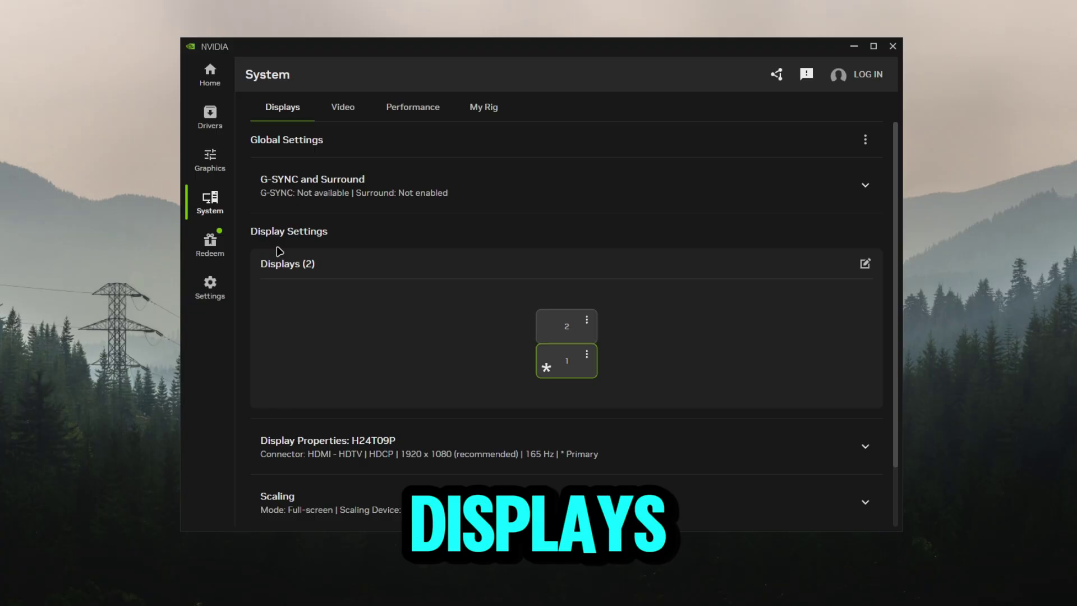
{"action": "scroll", "coordinate": [291, 289], "scroll_direction": "down", "scroll_amount": 1}
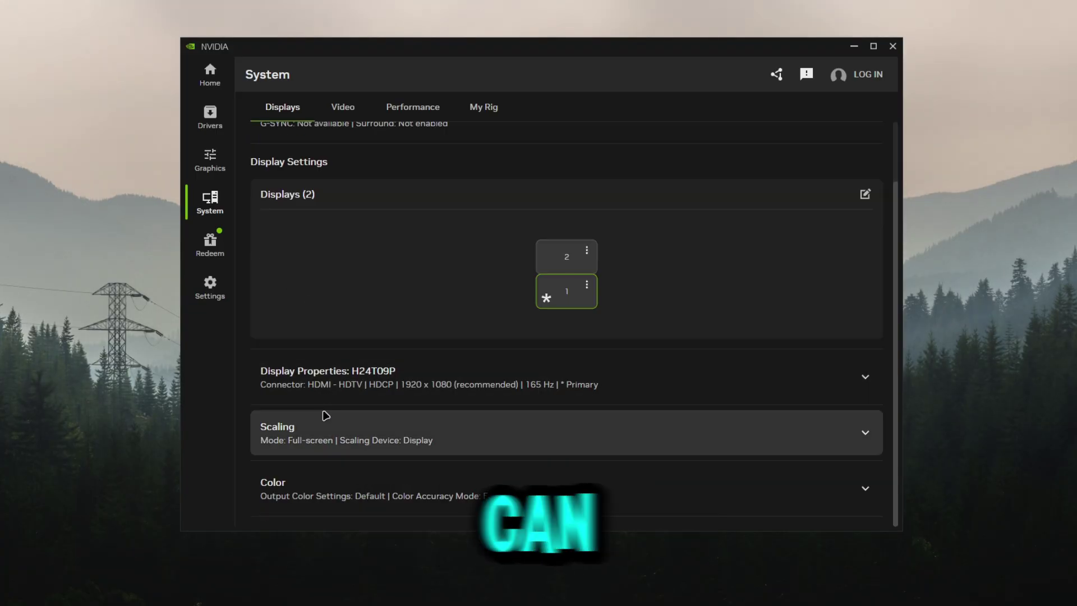
{"action": "left_click", "coordinate": [271, 370]}
{"action": "scroll", "coordinate": [313, 385], "scroll_direction": "down", "scroll_amount": 3}
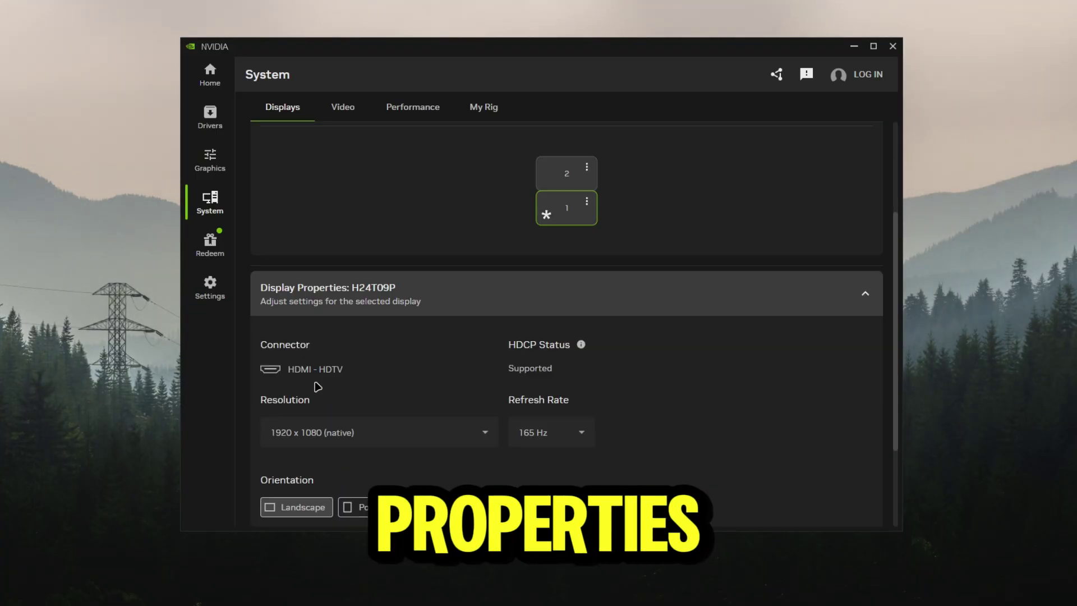
{"action": "left_click", "coordinate": [564, 347]}
{"action": "left_click", "coordinate": [545, 351]}
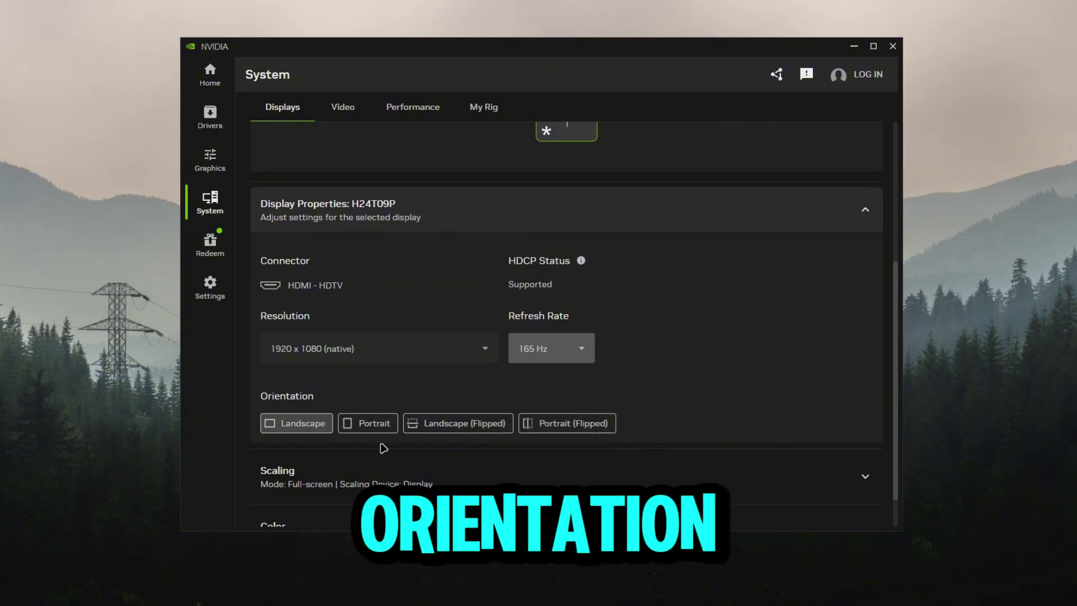
Expand the display Scaling options and review them.
{"action": "scroll", "coordinate": [383, 448], "scroll_direction": "down", "scroll_amount": 1}
{"action": "left_click", "coordinate": [469, 433]}
{"action": "scroll", "coordinate": [356, 305], "scroll_direction": "down", "scroll_amount": 5}
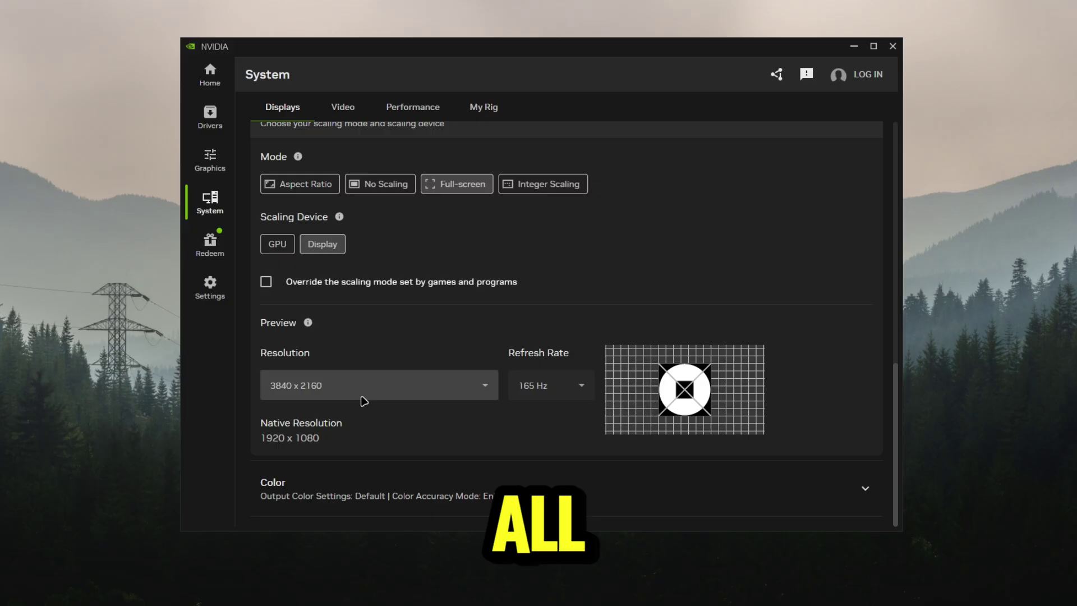
{"action": "scroll", "coordinate": [716, 421], "scroll_direction": "up", "scroll_amount": 10}
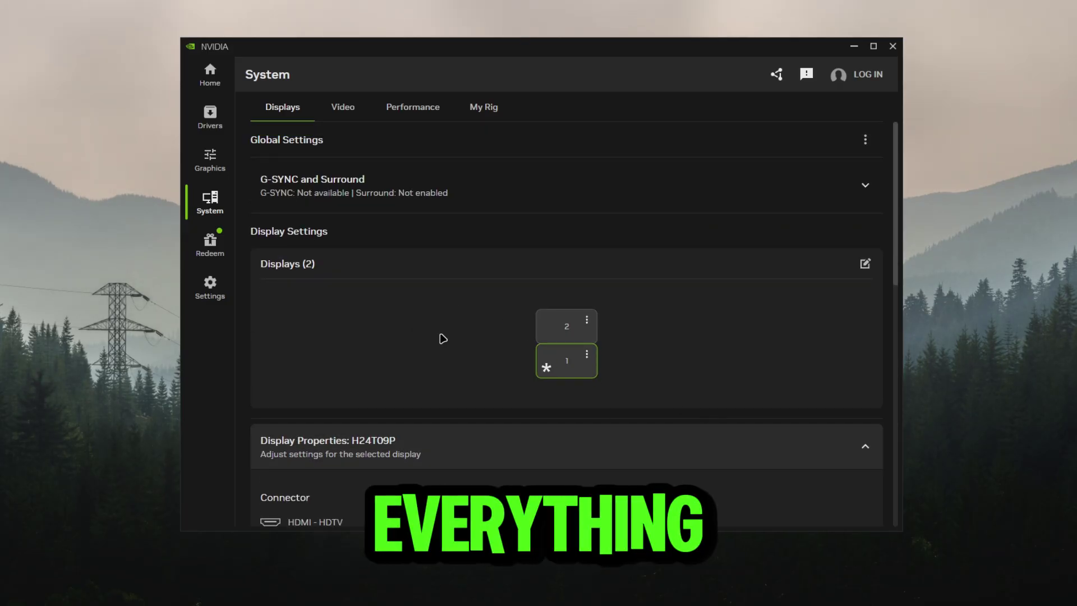